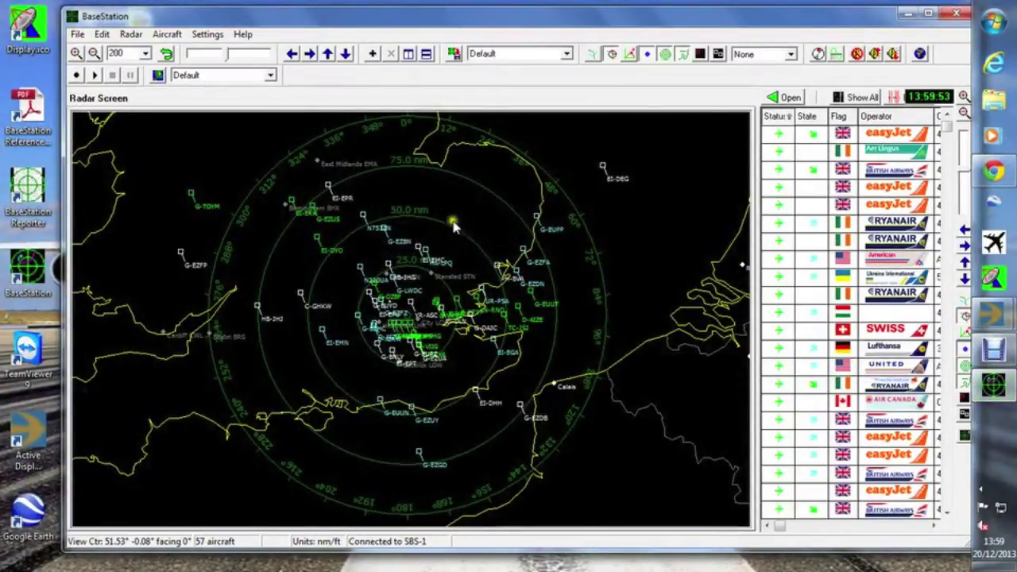
Step: View BaseStation's version and licence details, then close the window
click(243, 35)
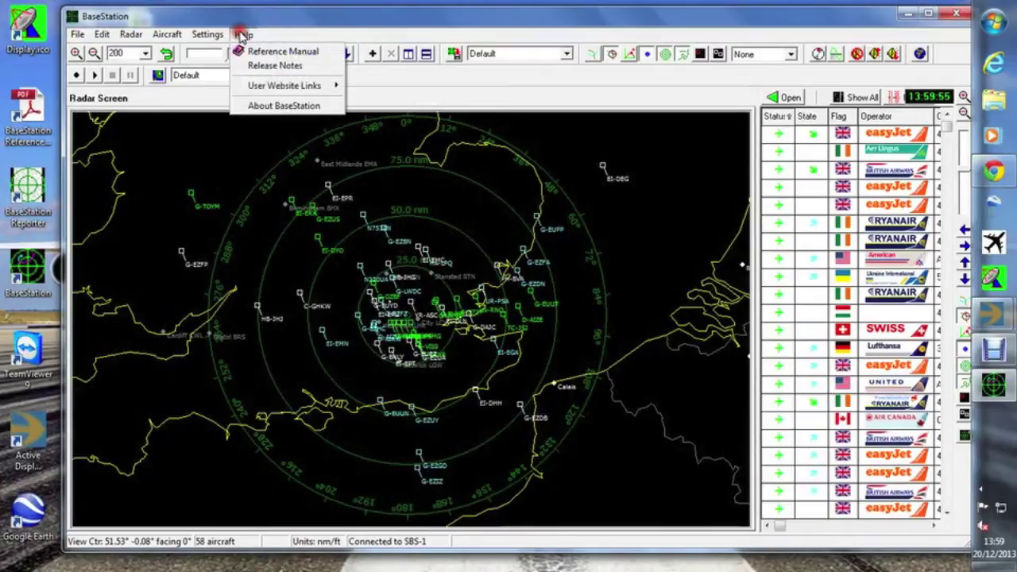
click(279, 107)
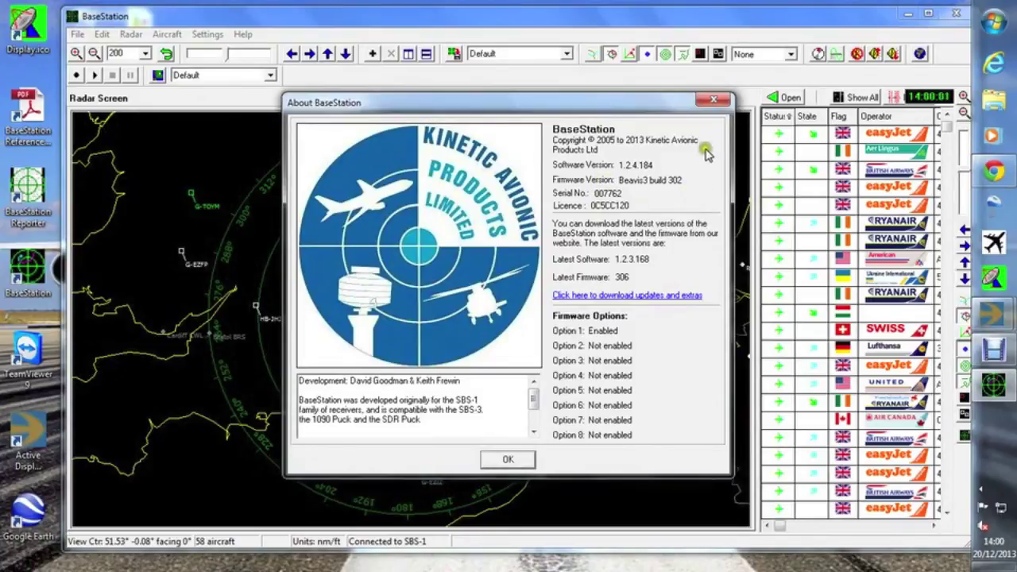
click(714, 100)
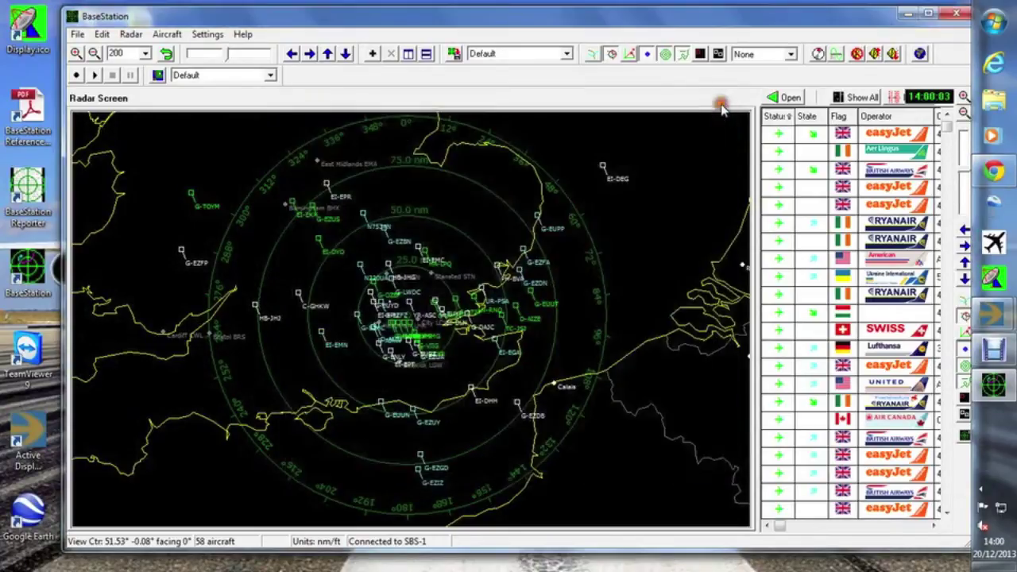
Step: Enable the add-on SDR puck and check the SDR Control Panel tuners on 131.725, 131.525 and 131.825 MHz AM
click(209, 38)
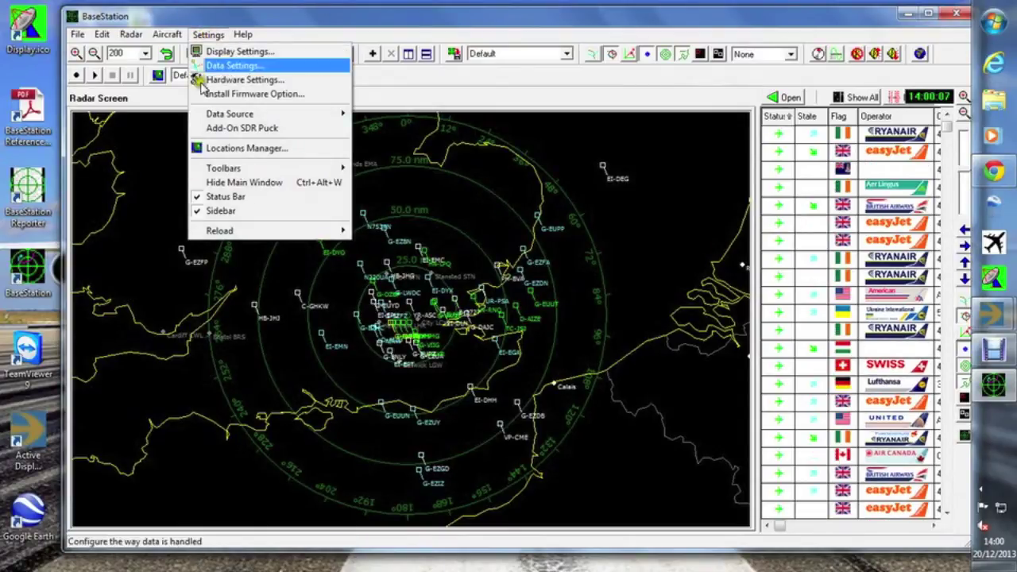
click(242, 130)
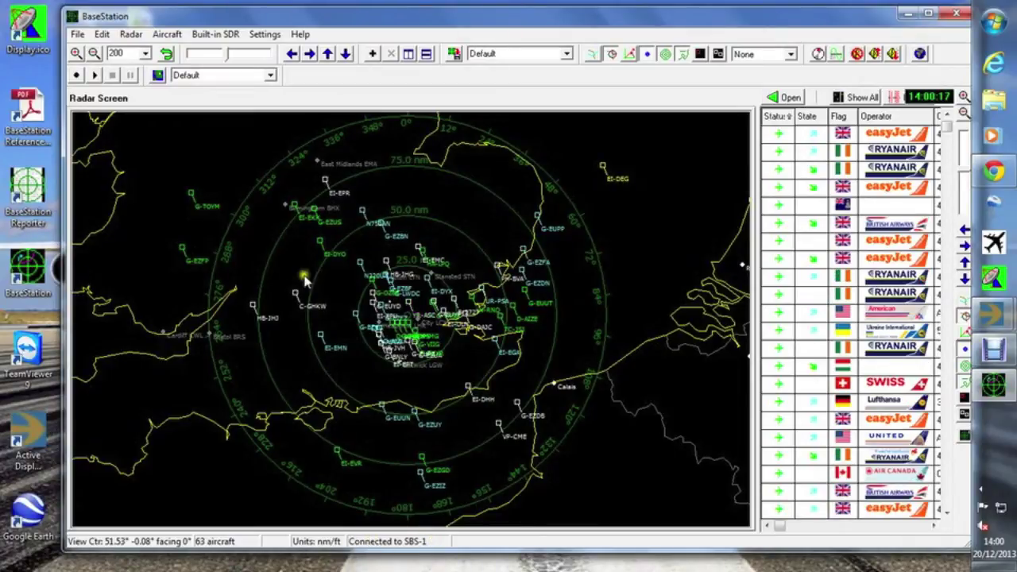
click(212, 37)
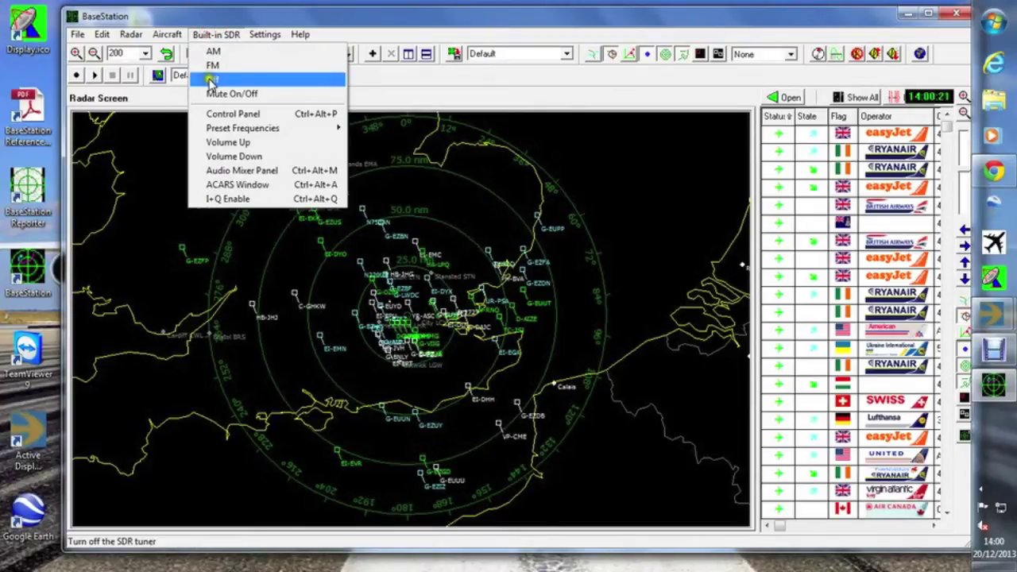
click(209, 116)
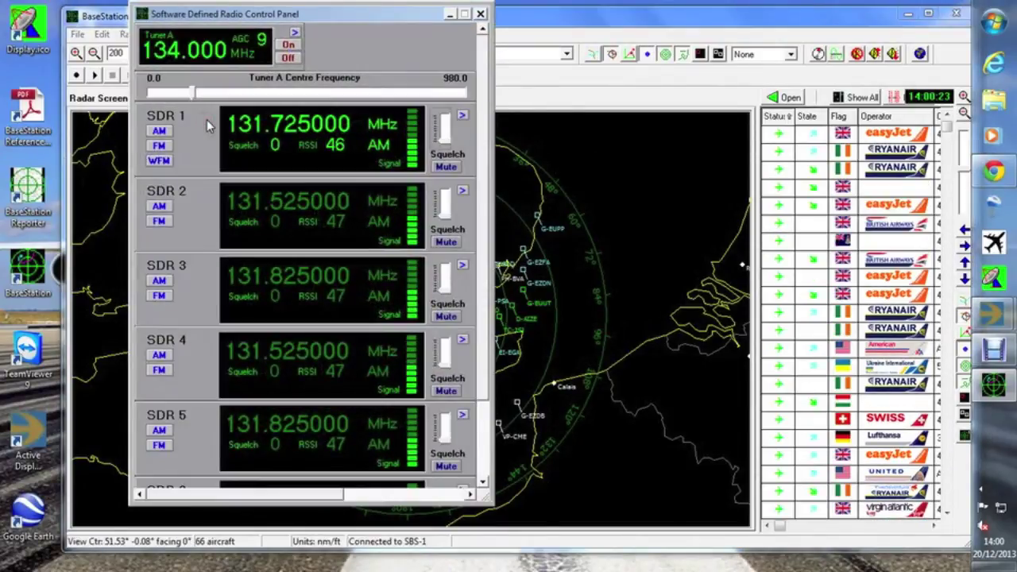
click(480, 13)
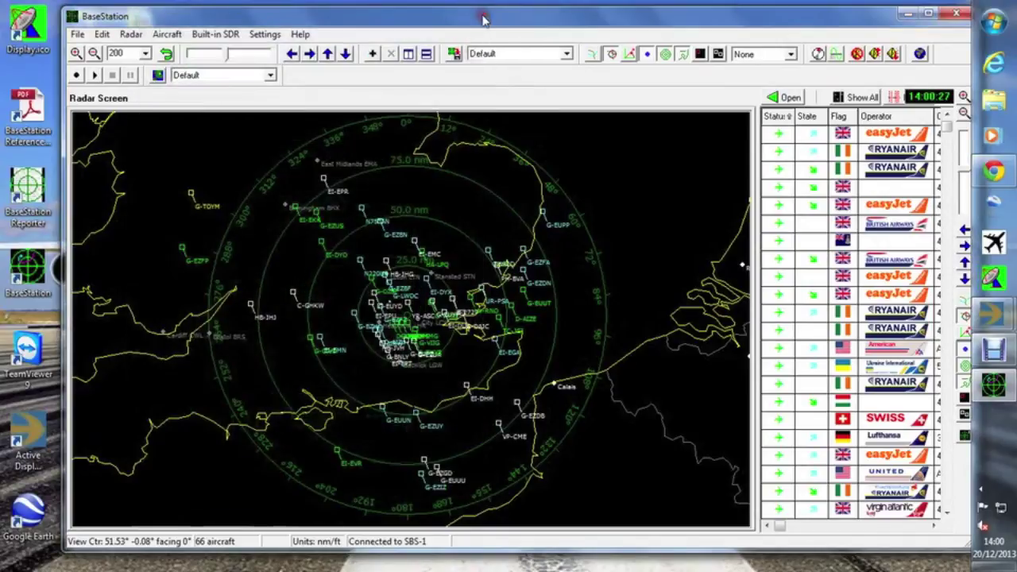
Step: Launch Command Prompt by searching for cmd from the Start menu
click(998, 27)
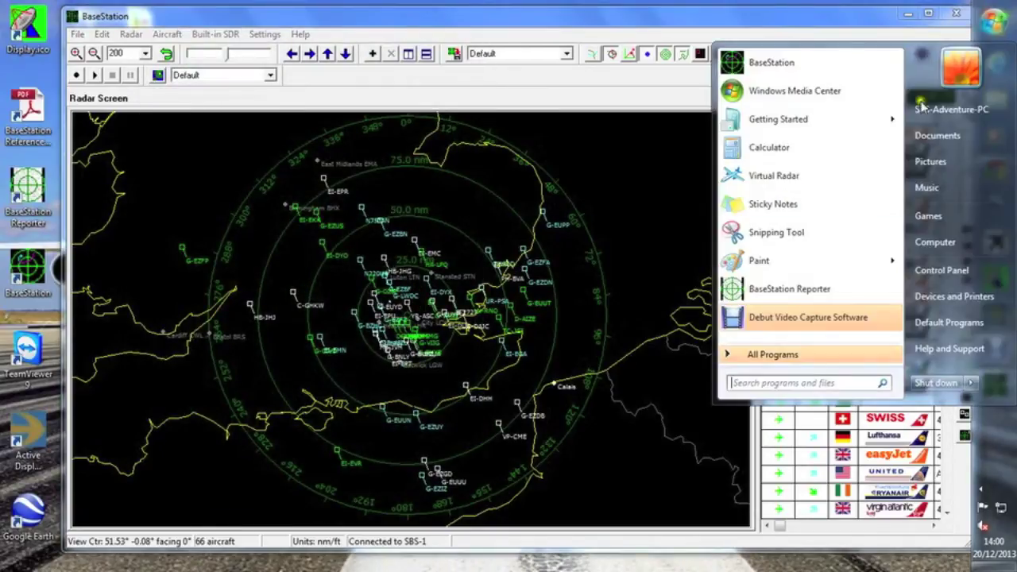
text(c)
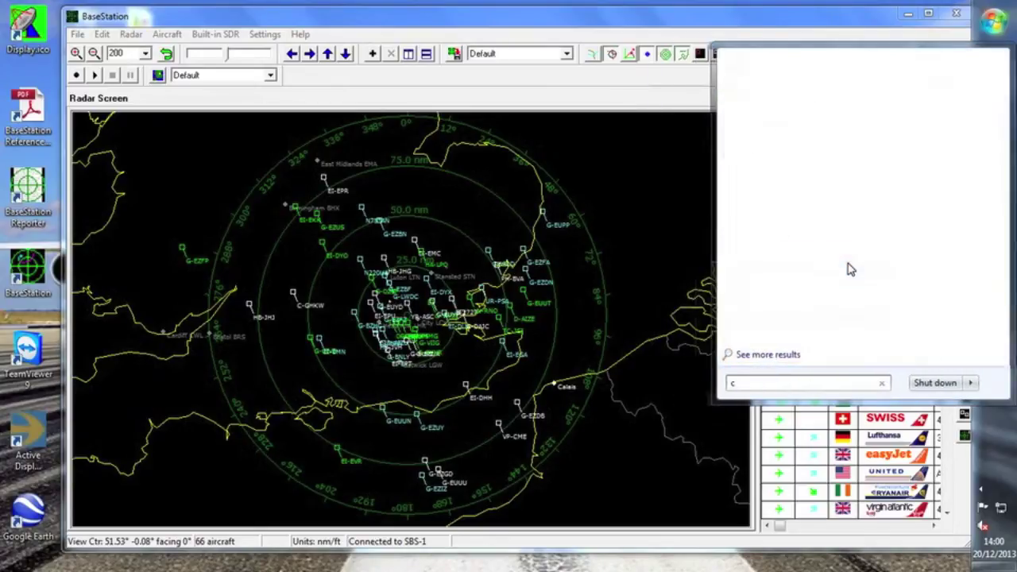
text(md)
key(Return)
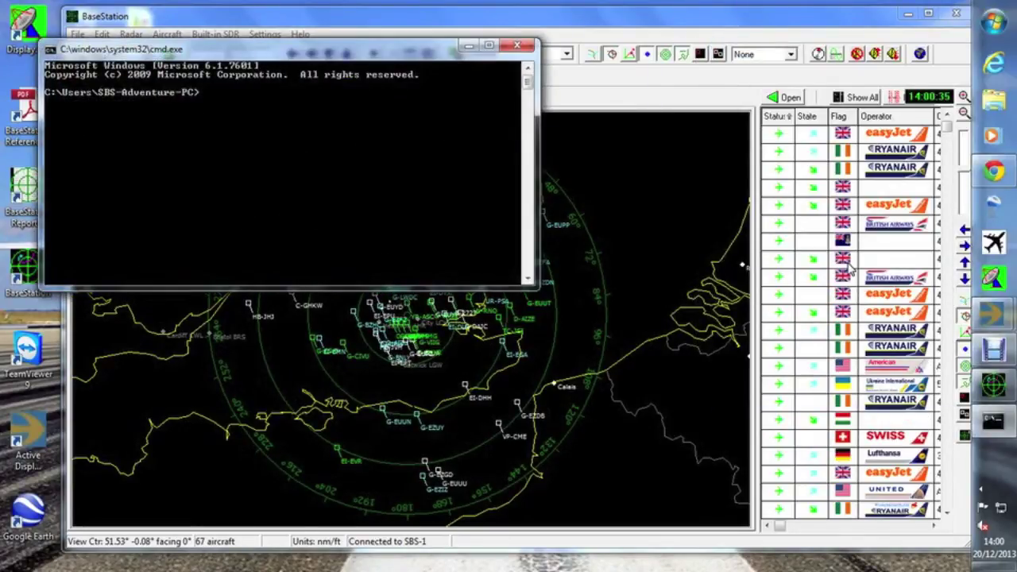
Step: Run telnet 127.0.0.1 30003, view the decoded messages full height, then close the session
text(telne)
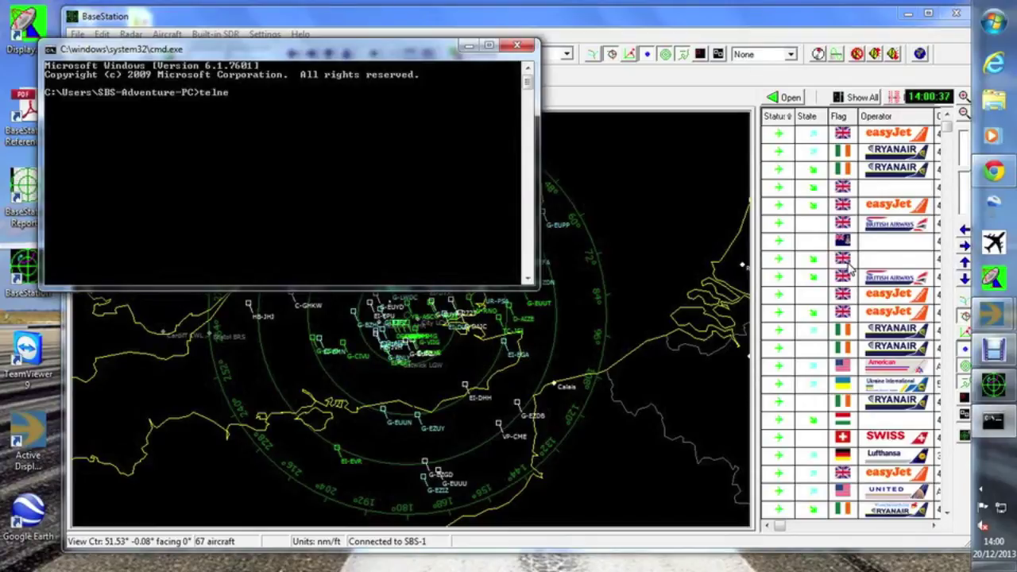
text(t 127)
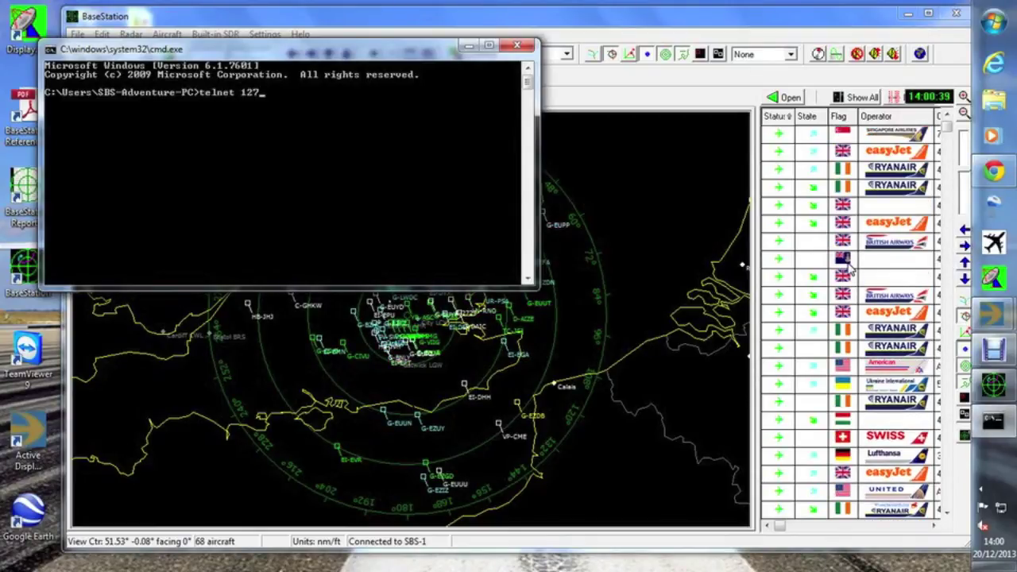
text(.0.0.)
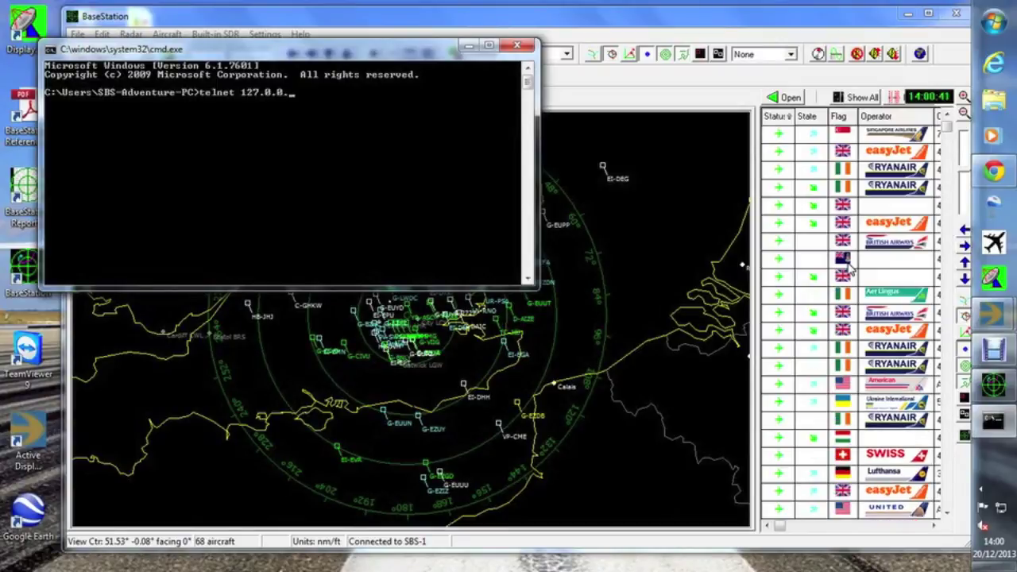
text(1 300)
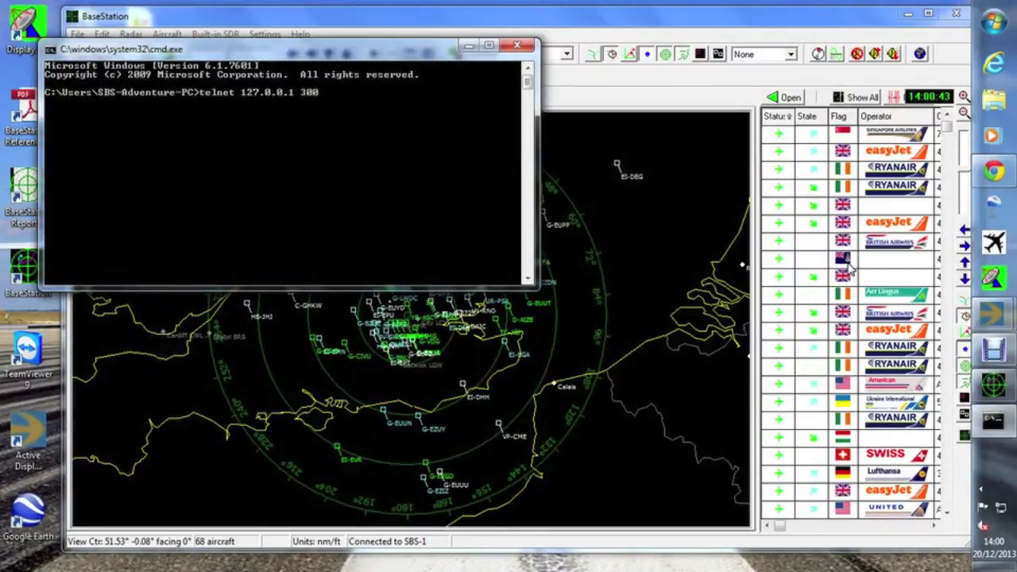
text(03)
key(Return)
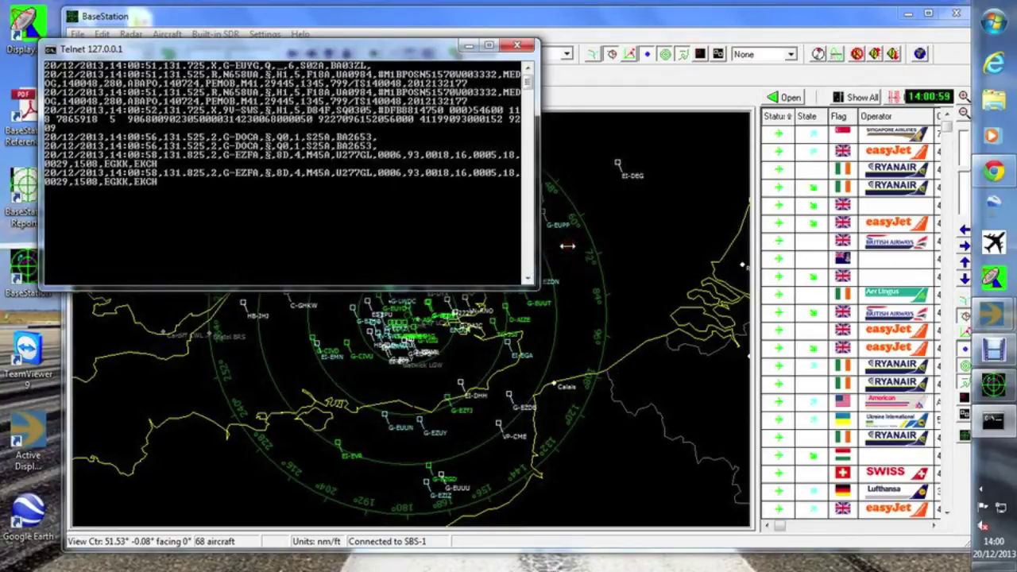
click(489, 45)
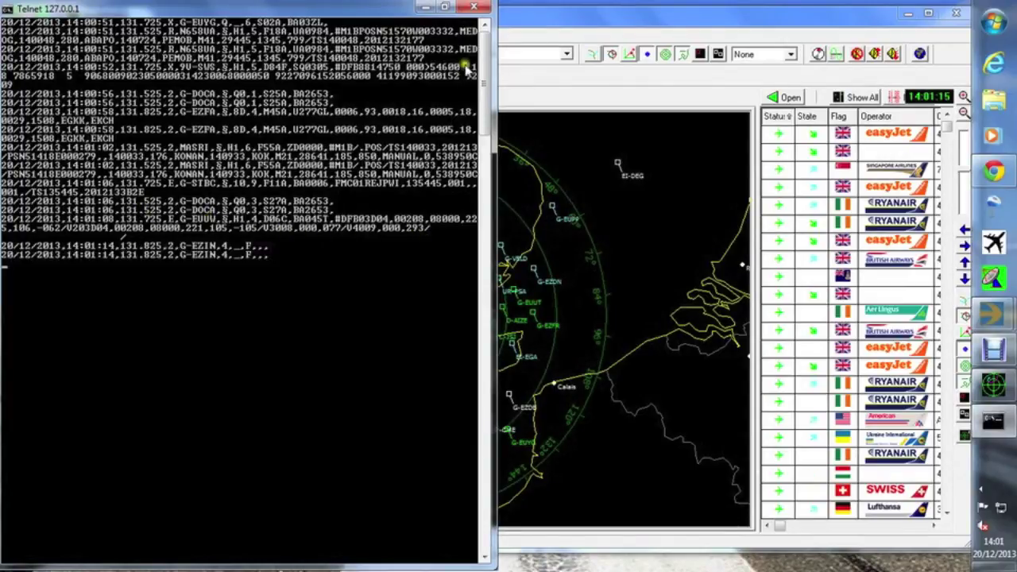
click(479, 8)
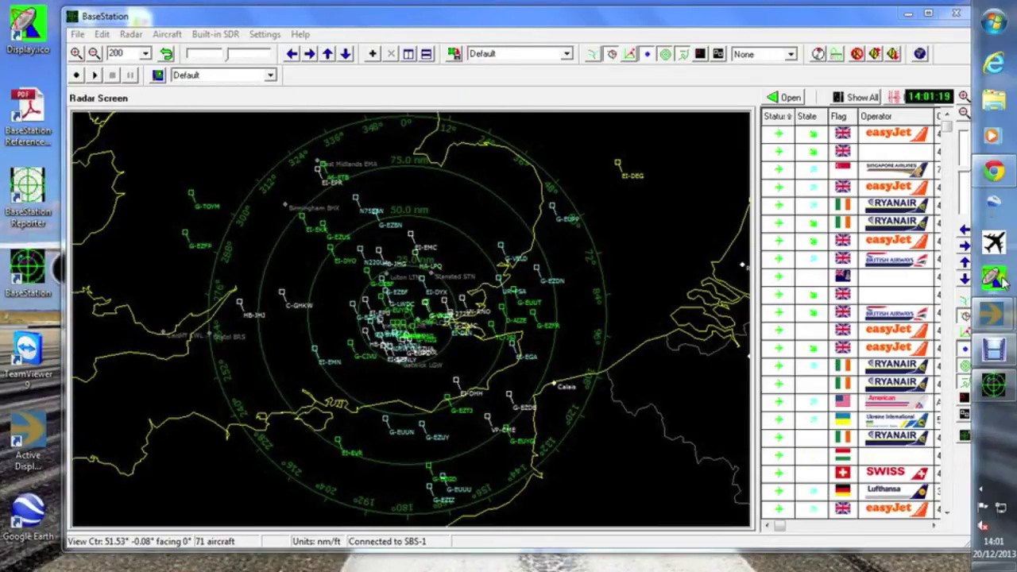
Step: On the rstools Display-Launcher downloads page, start downloading the full Display-Launcher.zip package
click(994, 170)
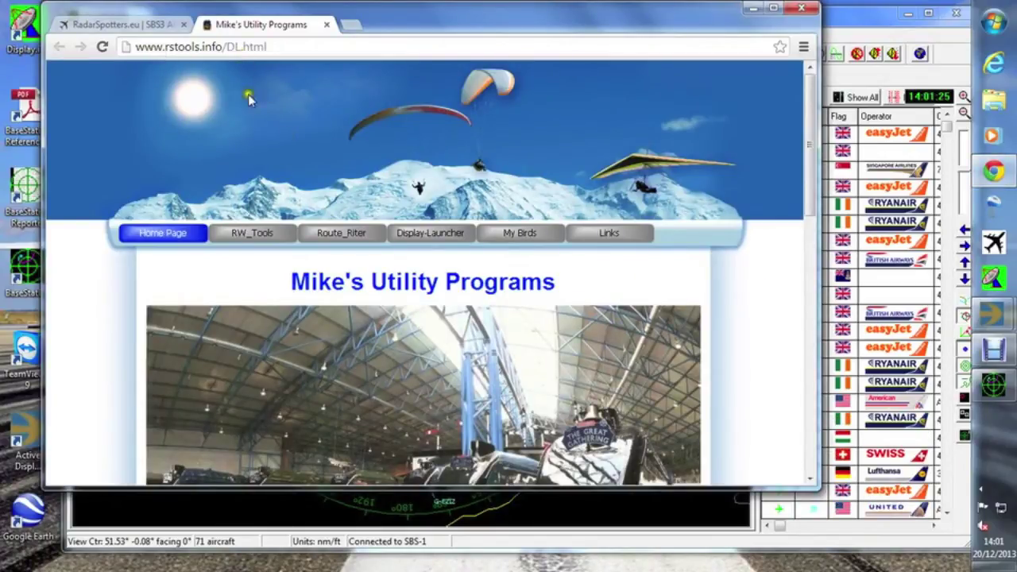
click(433, 235)
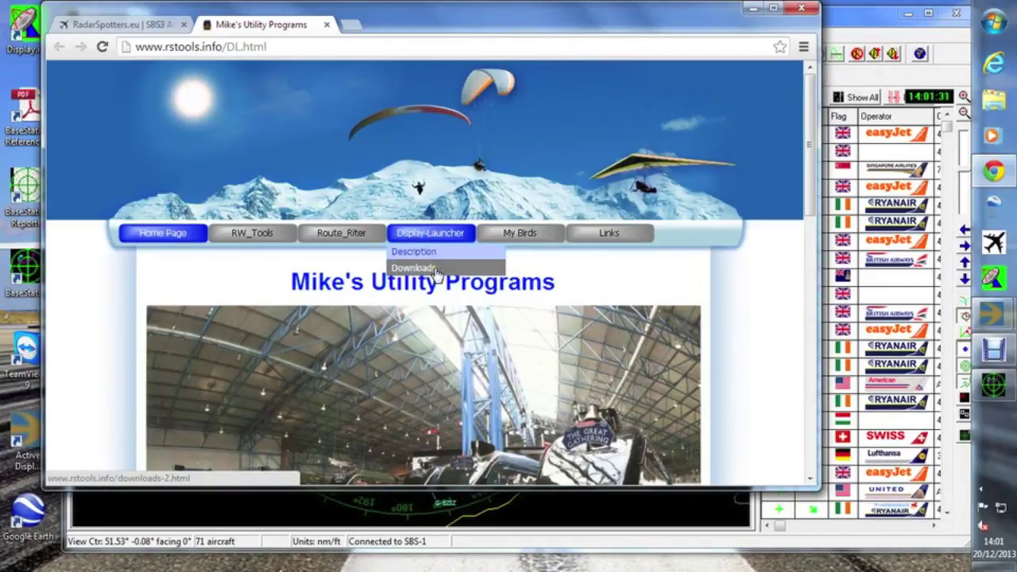
click(436, 268)
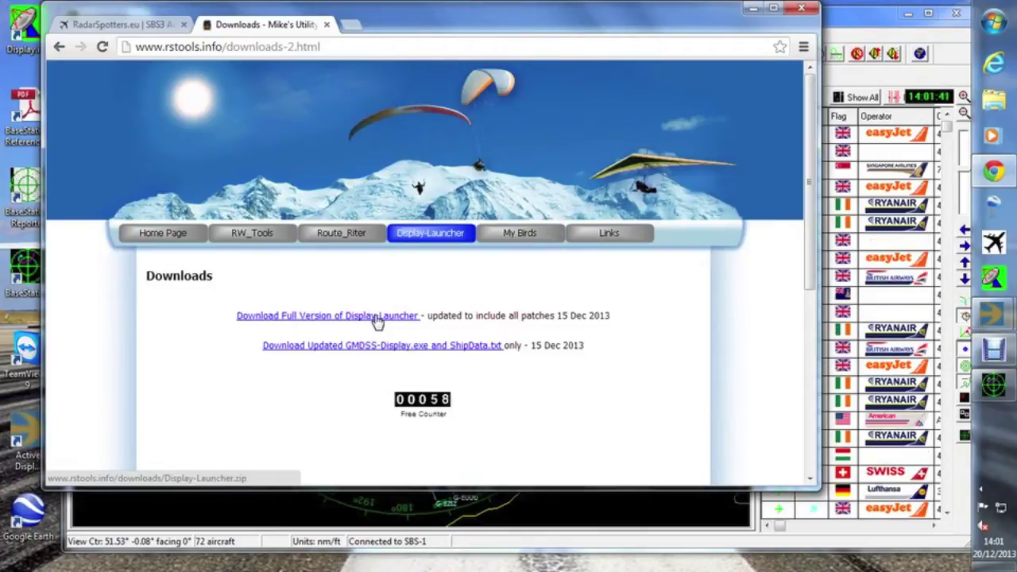
click(377, 316)
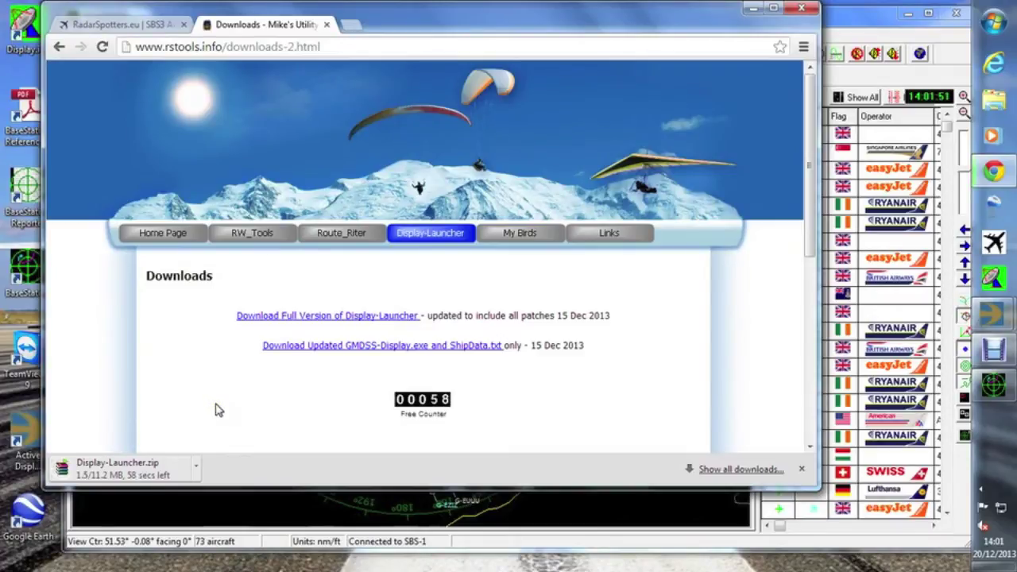
Step: Set Display-Launcher.zip to open when done and bring up its download options menu
click(214, 404)
drag(214, 405, 179, 439)
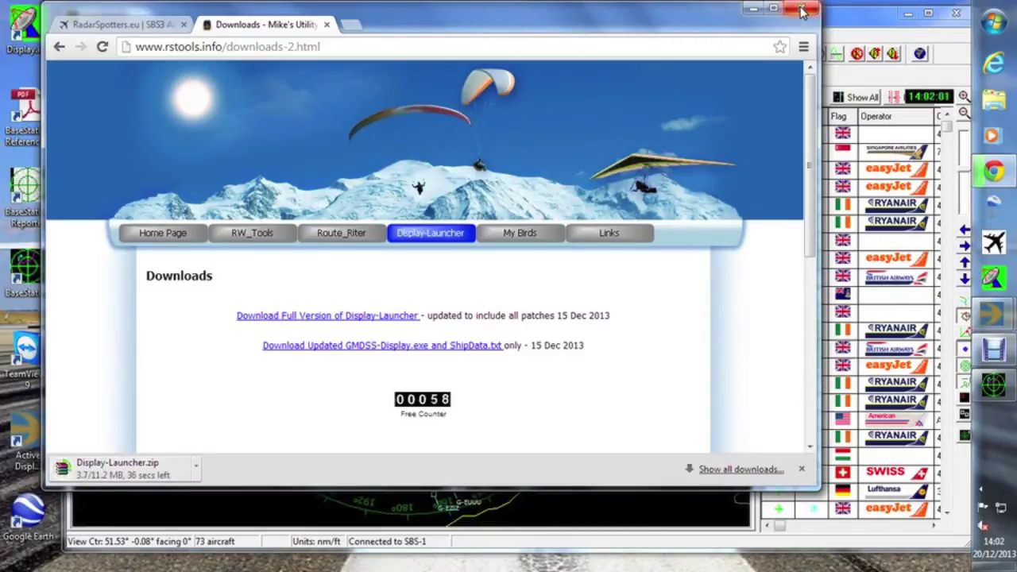
click(755, 10)
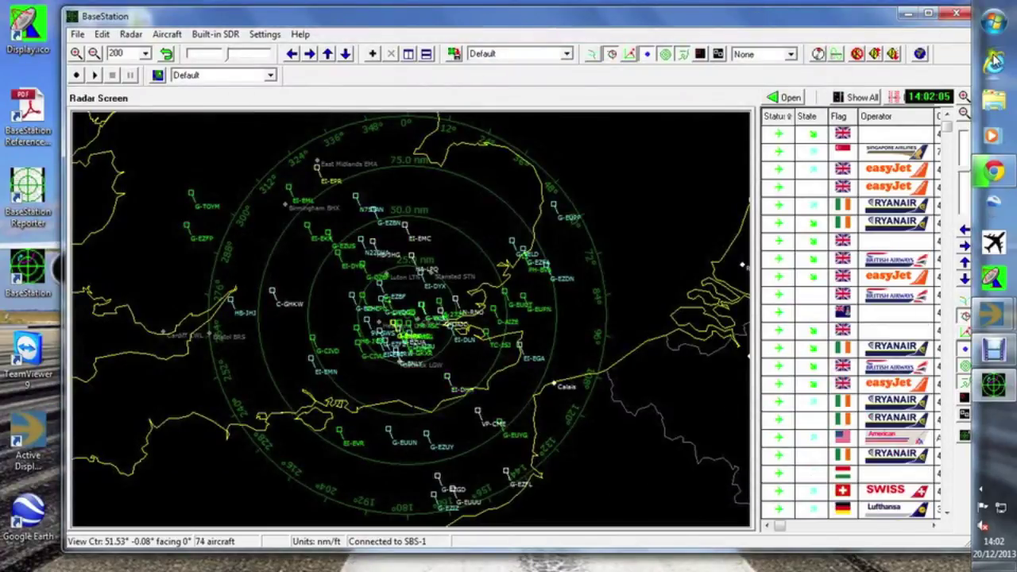
click(996, 177)
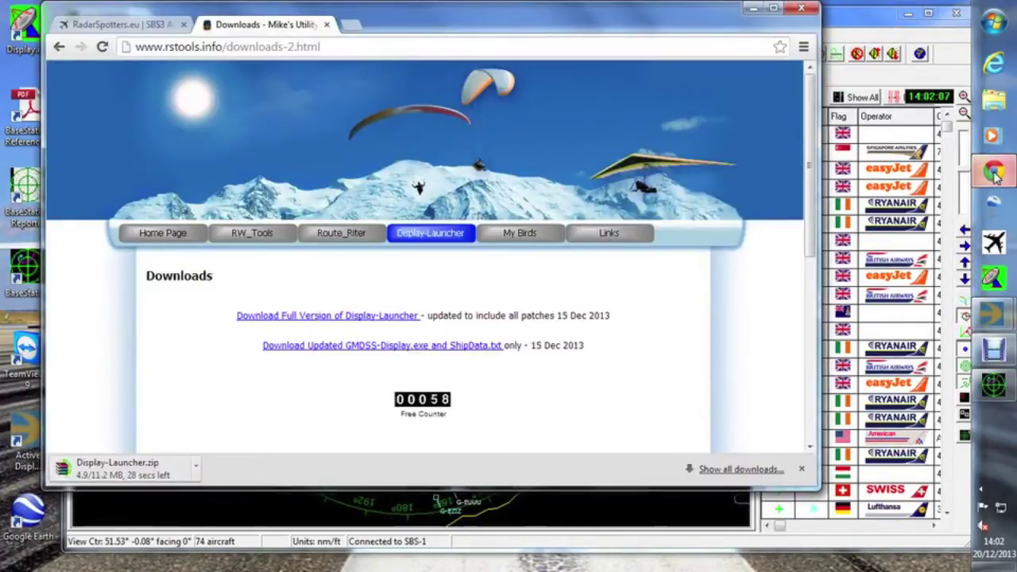
click(120, 473)
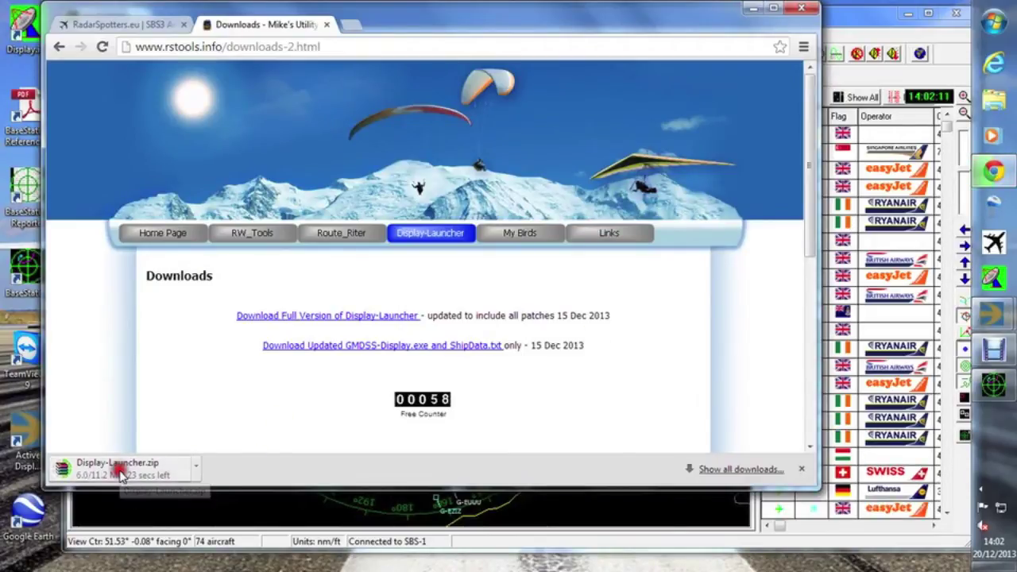
right_click(121, 474)
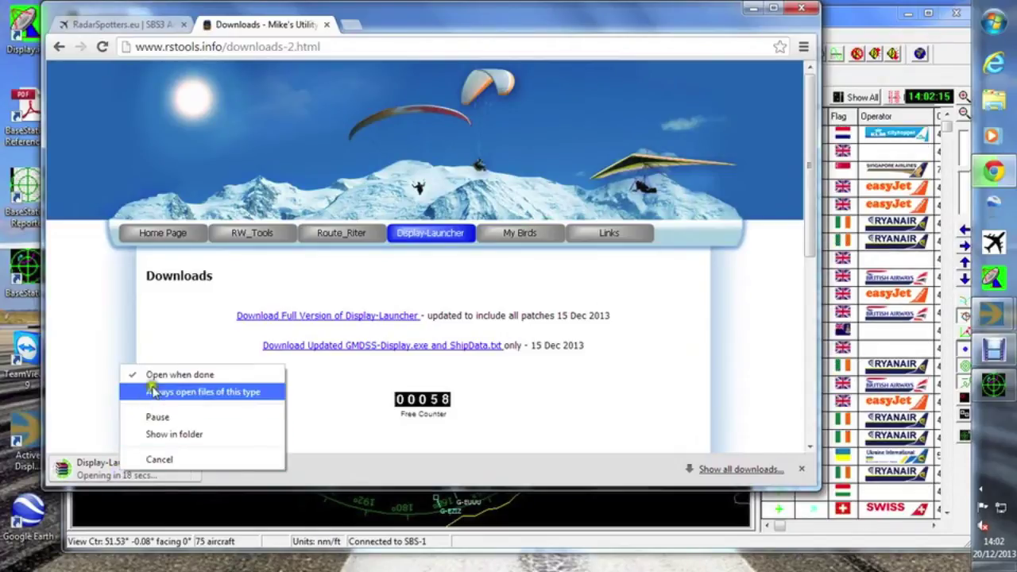
Step: Show Display-Launcher.zip in its folder, then dismiss the WinRAR trial-expired notice
click(159, 436)
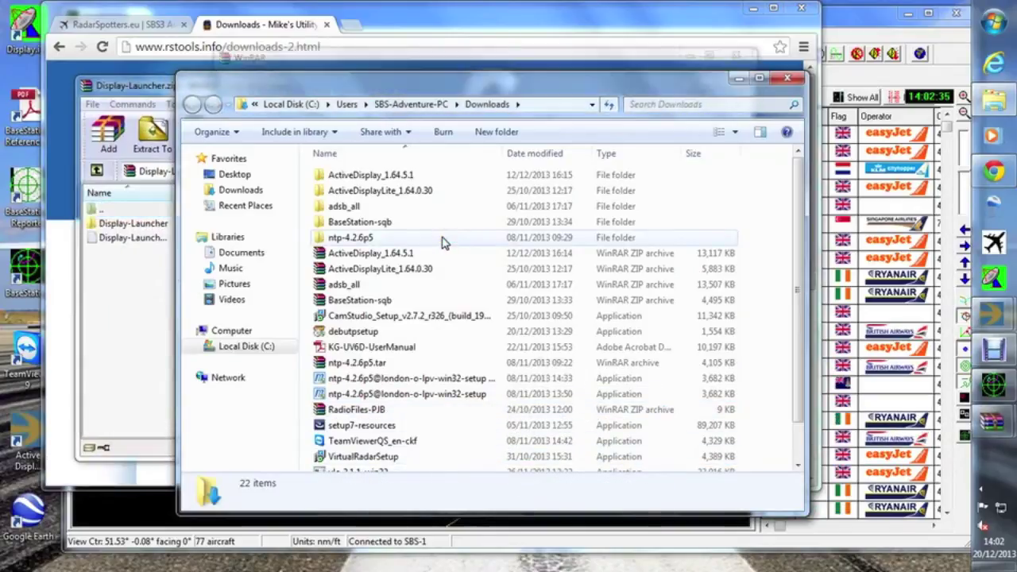
click(787, 83)
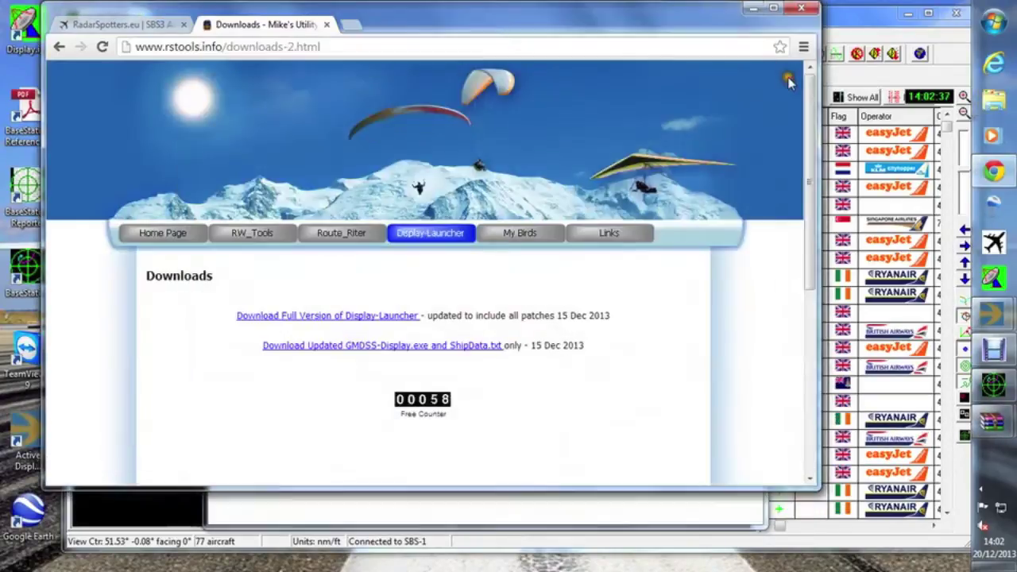
click(512, 512)
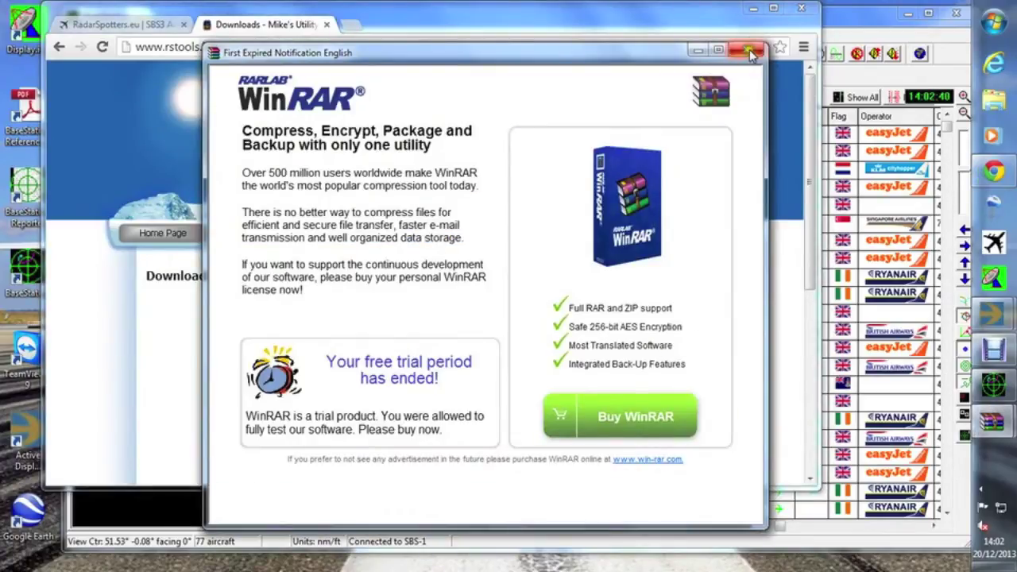
click(747, 49)
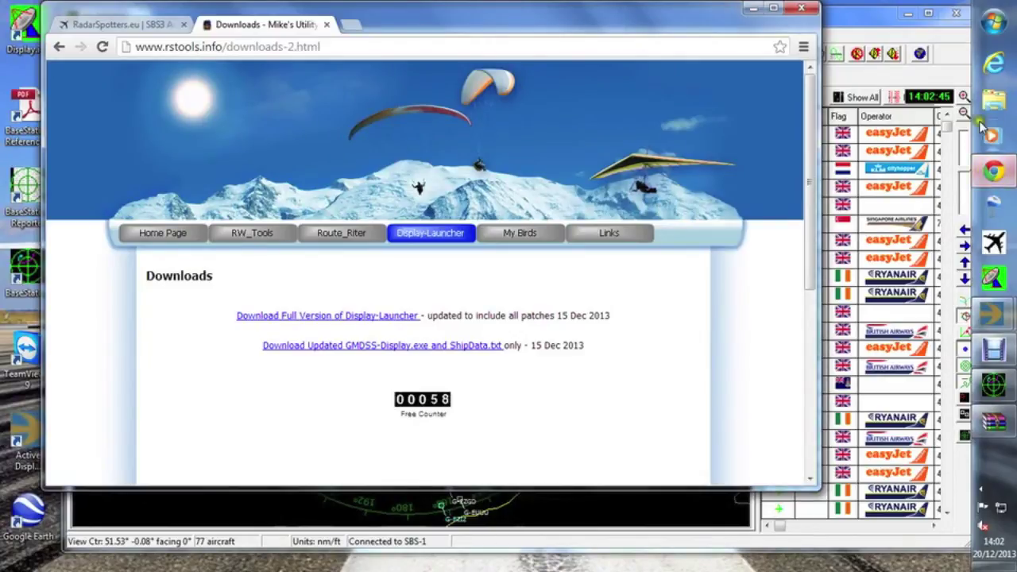
Step: Open Downloads from the user's home folder, confirm Display-Launcher.zip is listed, and close it
click(991, 22)
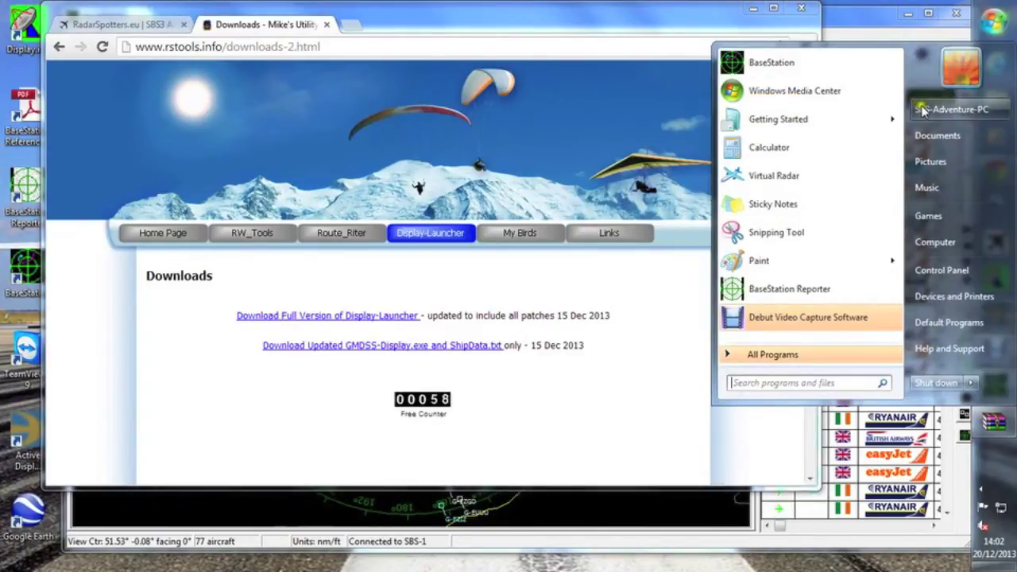
click(946, 110)
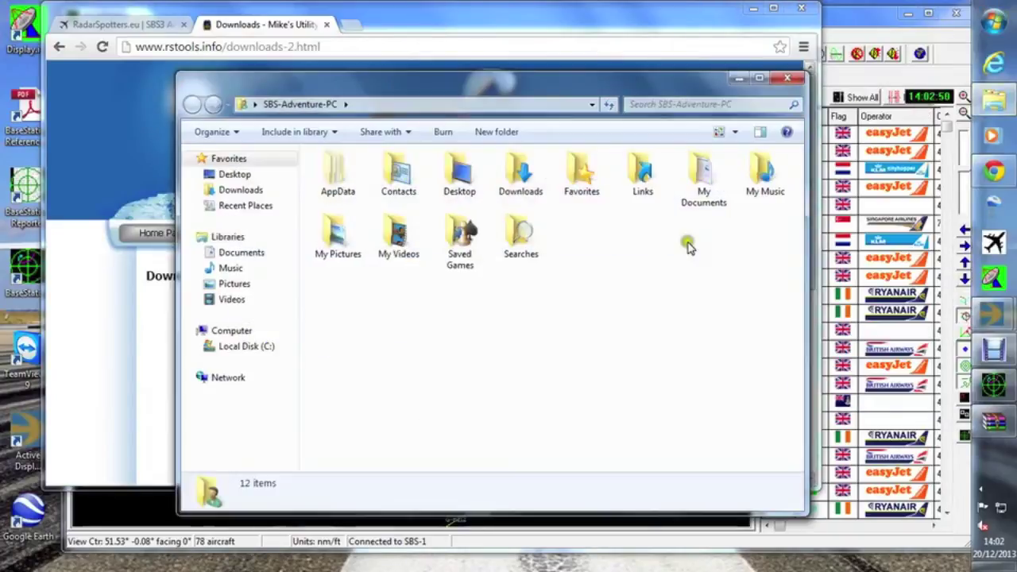
double_click(513, 171)
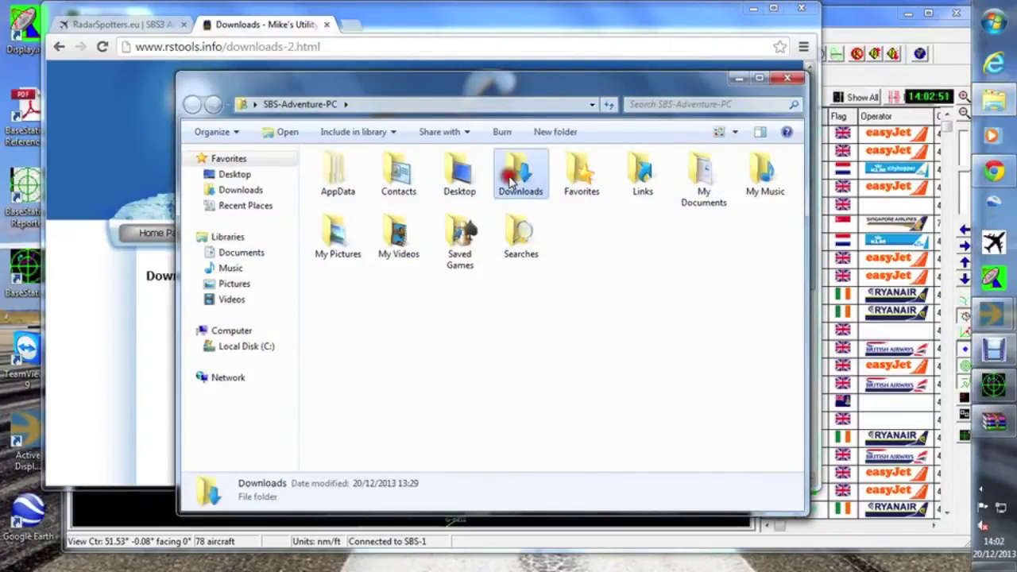
scroll(450, 229, down, 1)
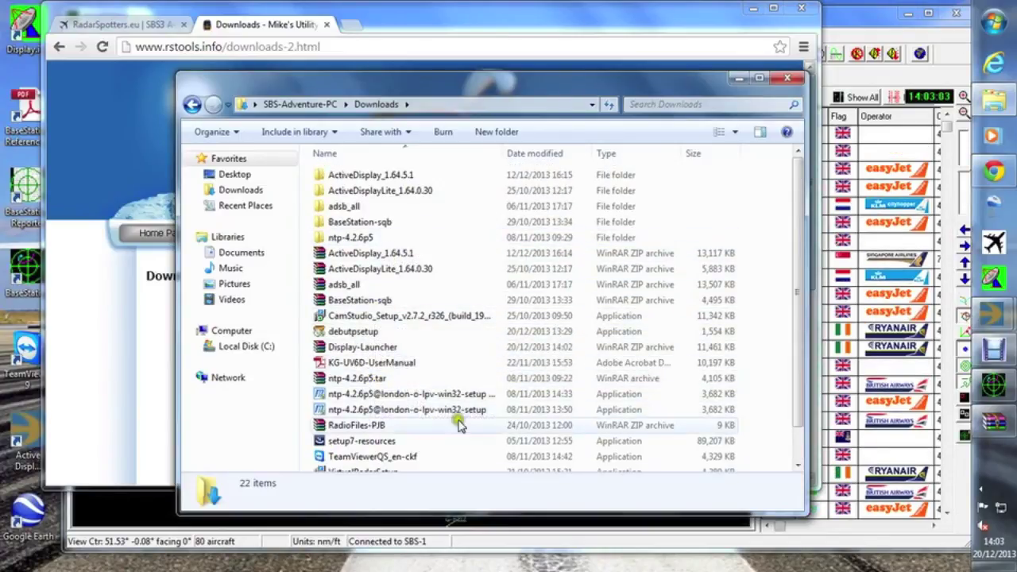
scroll(466, 397, down, 1)
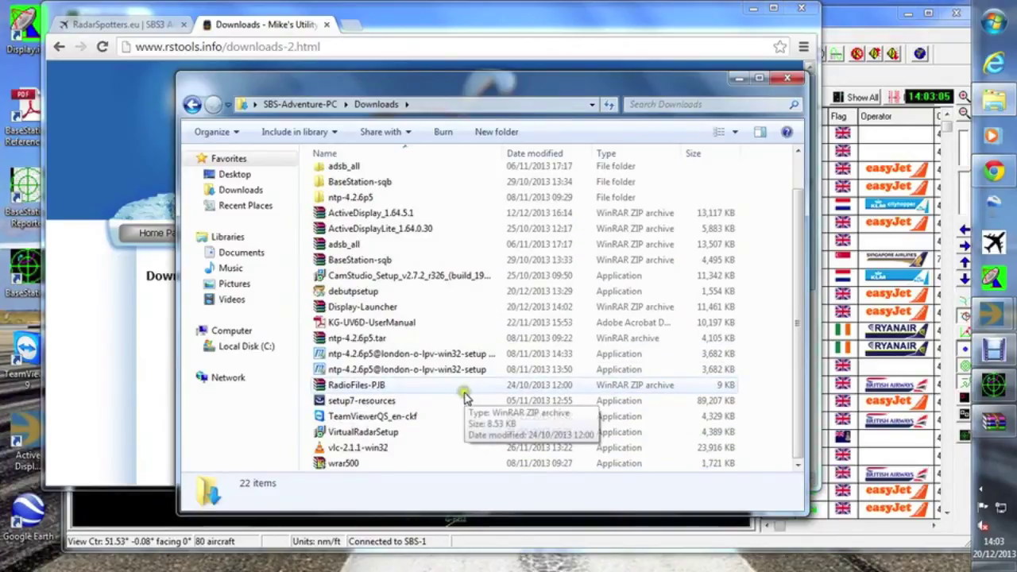
scroll(466, 397, up, 1)
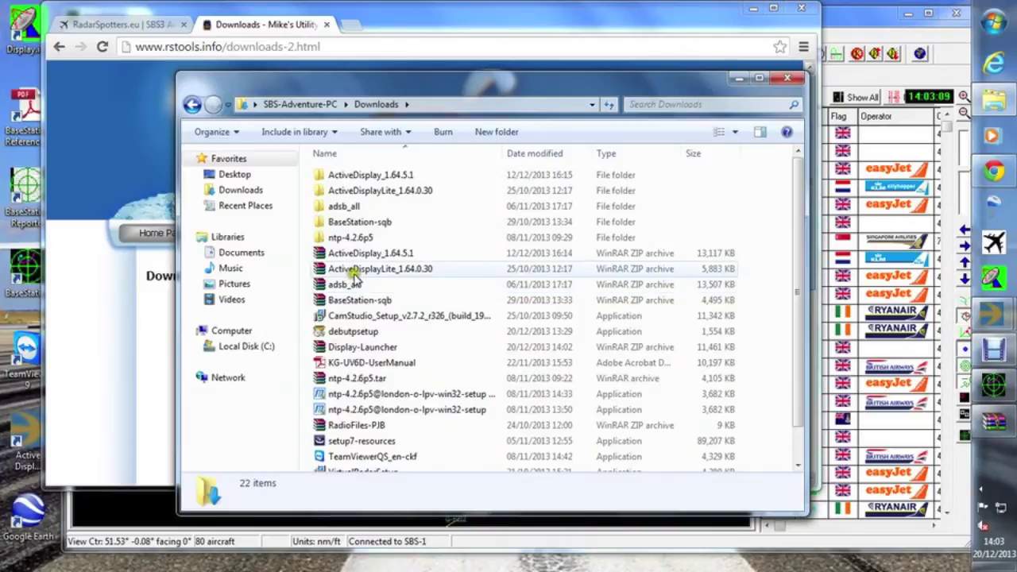
click(787, 77)
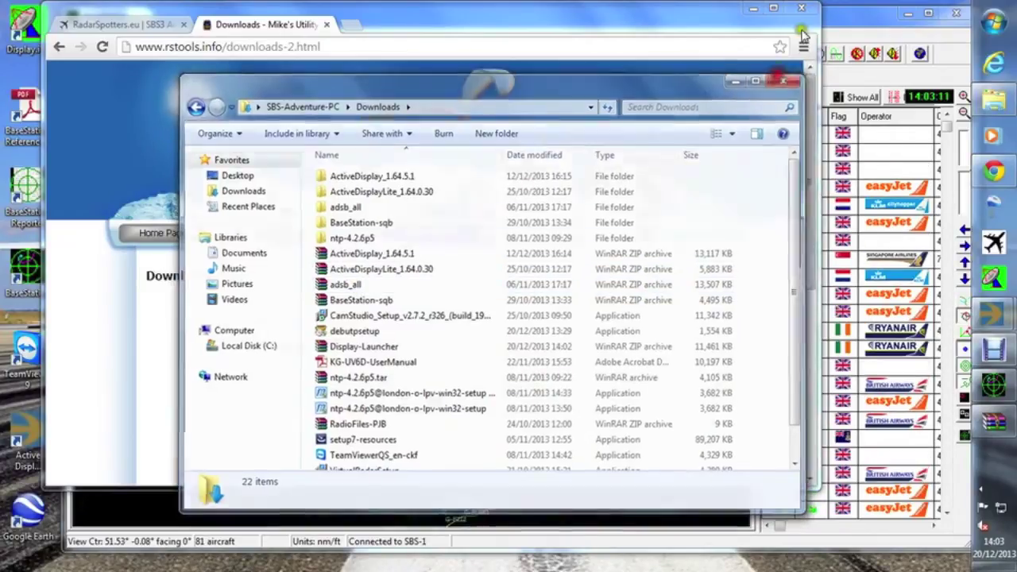
Step: Close the browser and extract the archive into the Display-Launcher folder
click(802, 8)
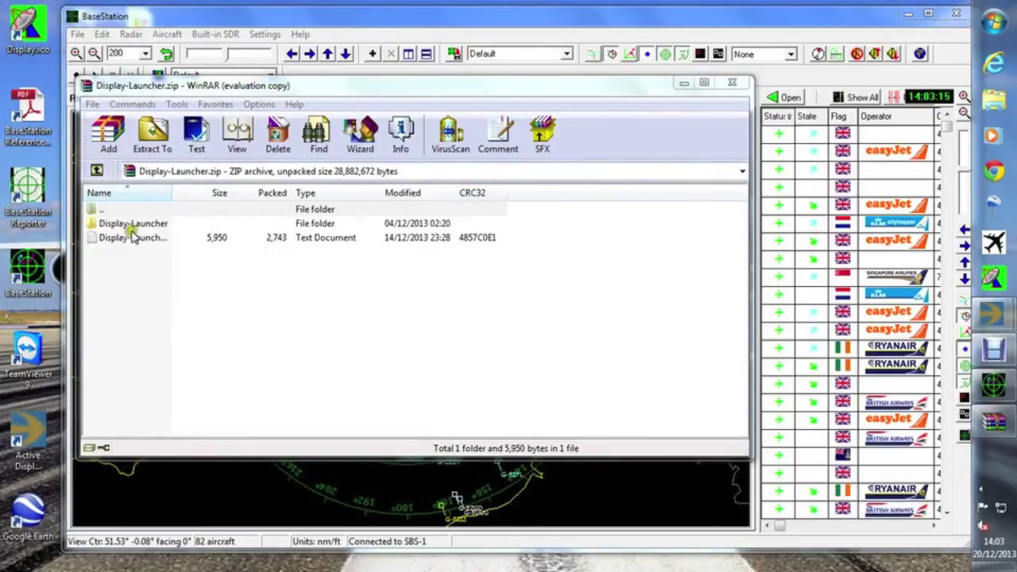
click(153, 139)
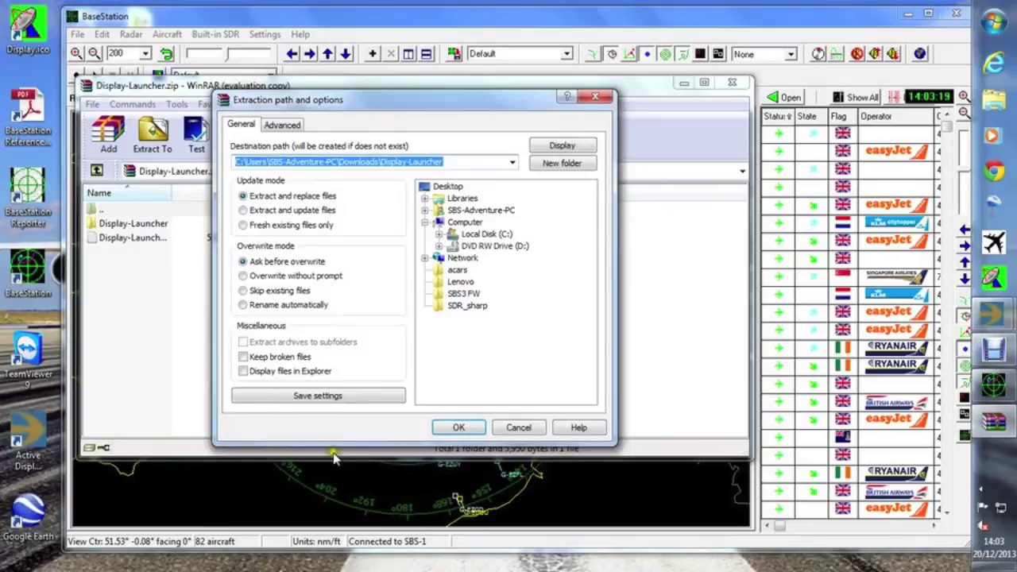
click(461, 426)
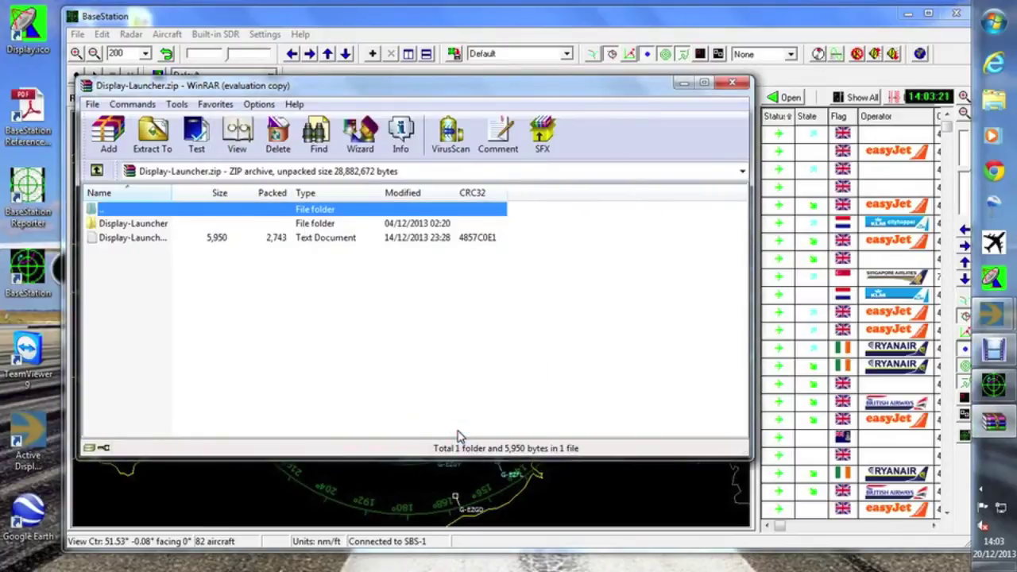
Step: Launch SBS3_ACARS_Display.exe from the Display-Launcher folder, allowing it past the security warning
double_click(127, 225)
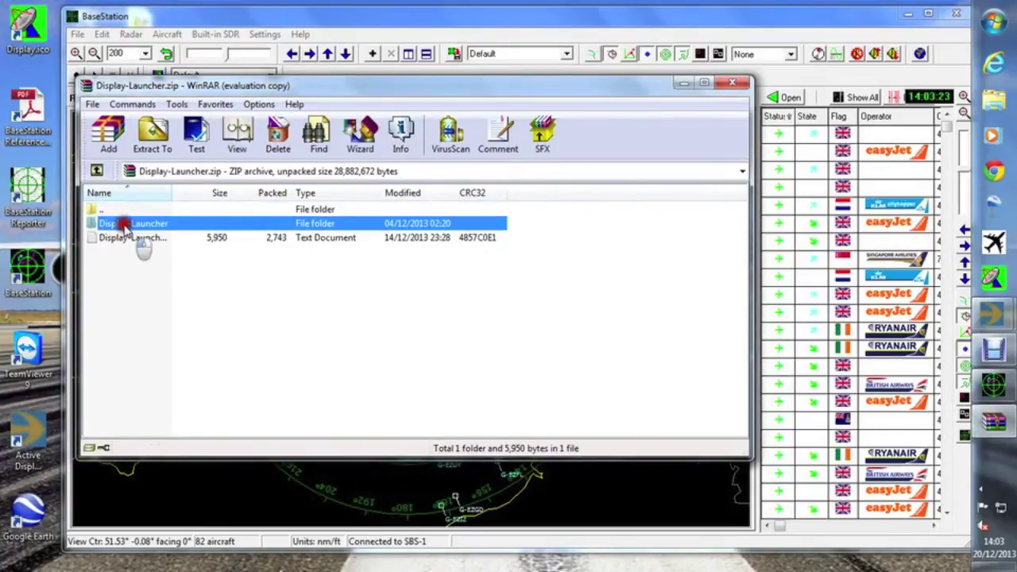
scroll(139, 274, down, 4)
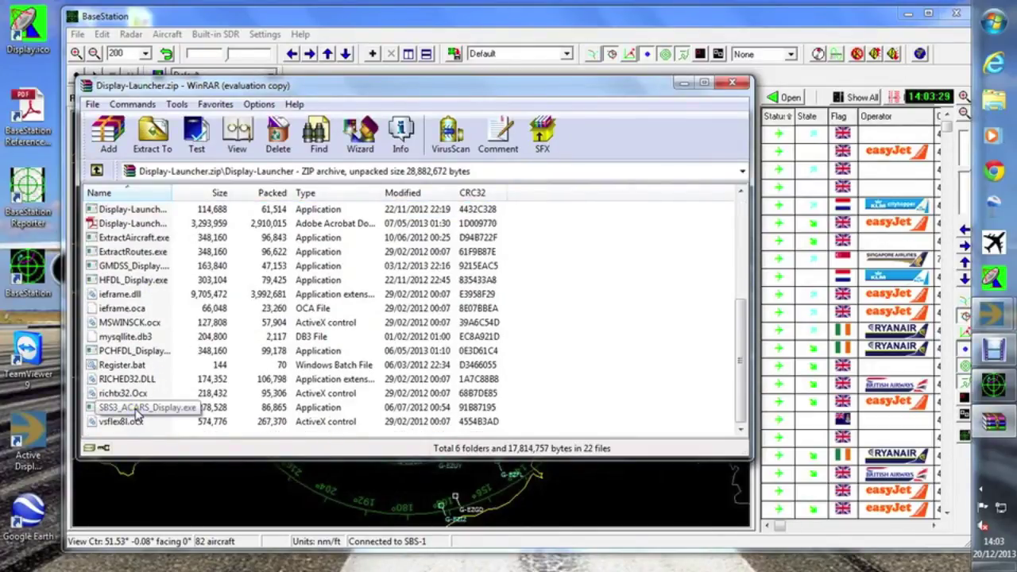
scroll(137, 411, up, 3)
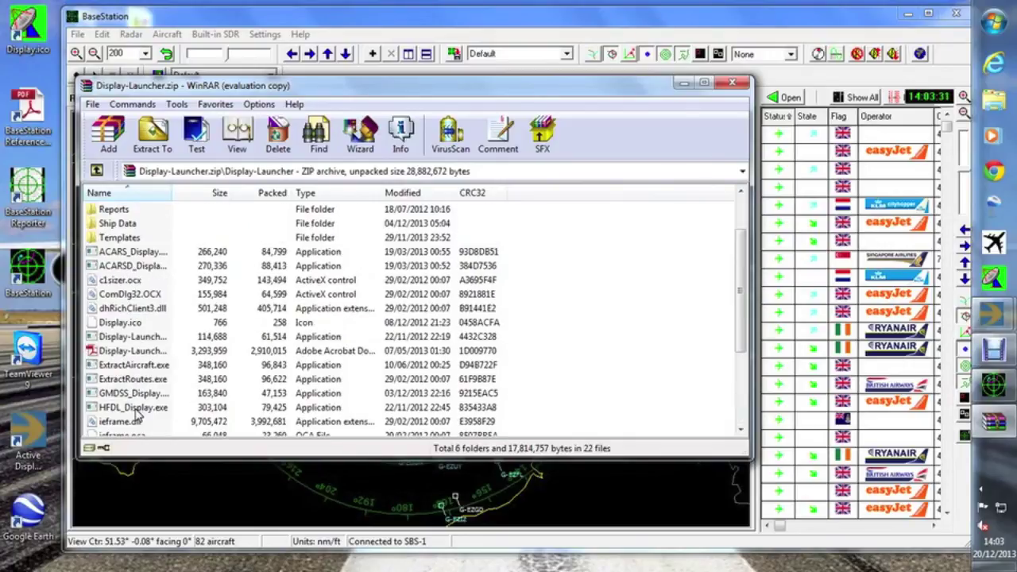
scroll(137, 412, up, 2)
scroll(137, 413, down, 4)
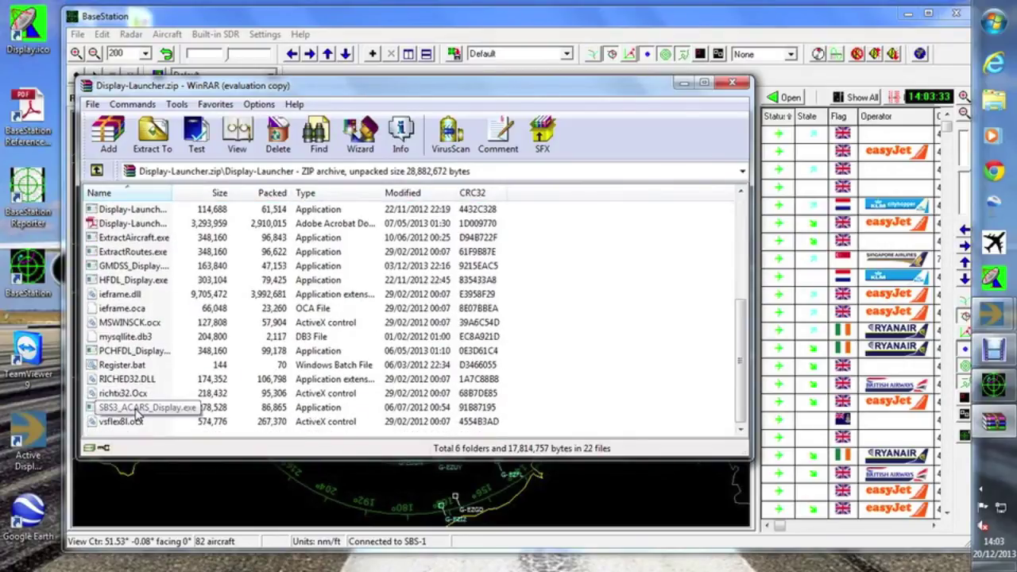
click(135, 408)
double_click(135, 408)
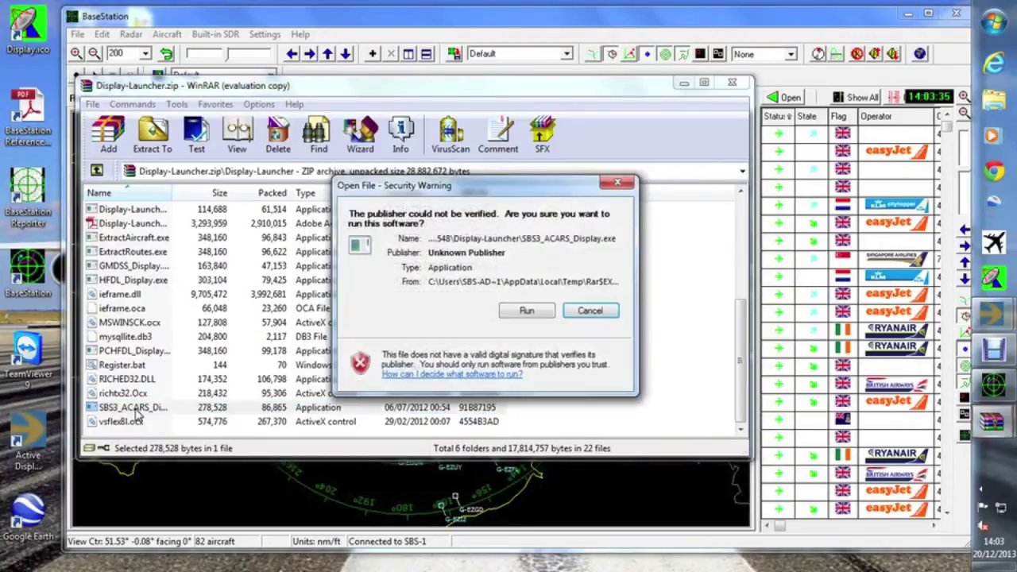
click(524, 311)
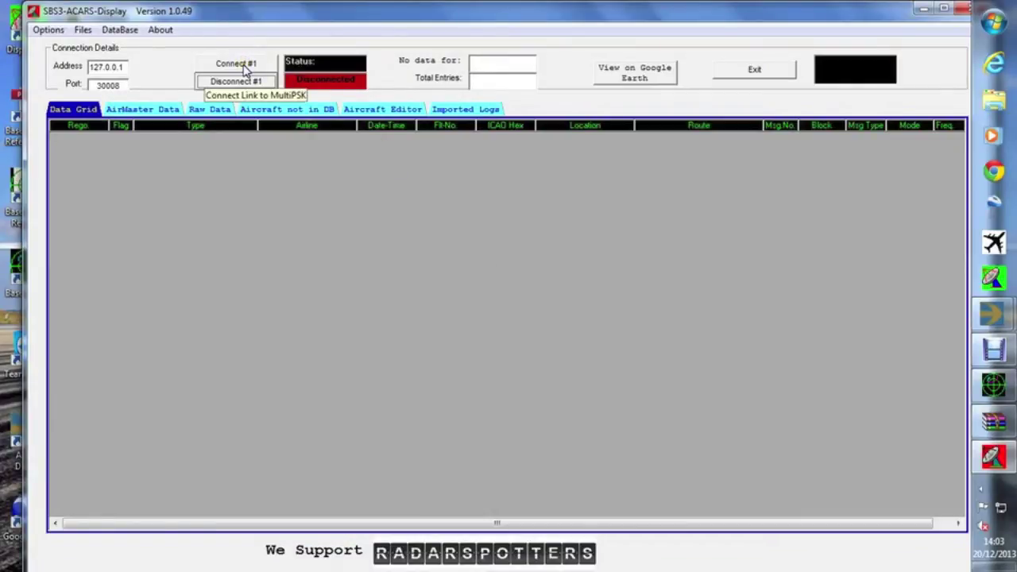
Step: Connect feed #1, set Data Flight24 as the photo site, and open N753AN's Rego lookup
click(245, 69)
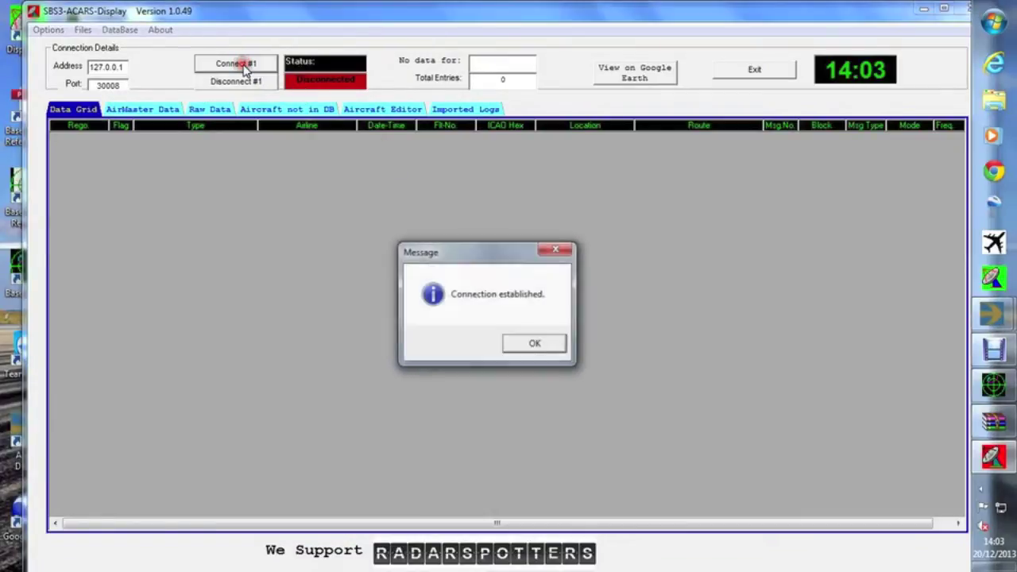
click(538, 346)
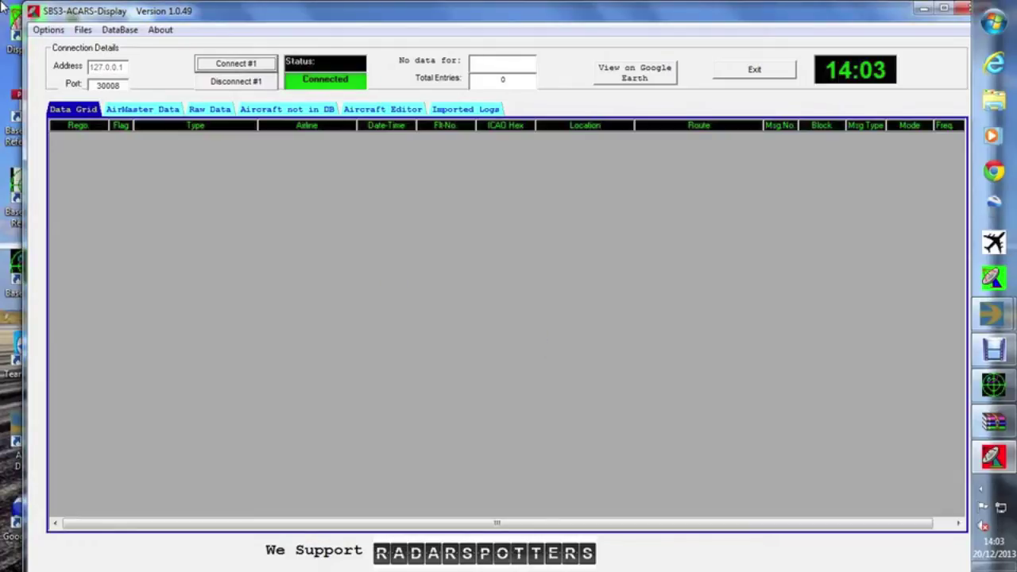
click(44, 30)
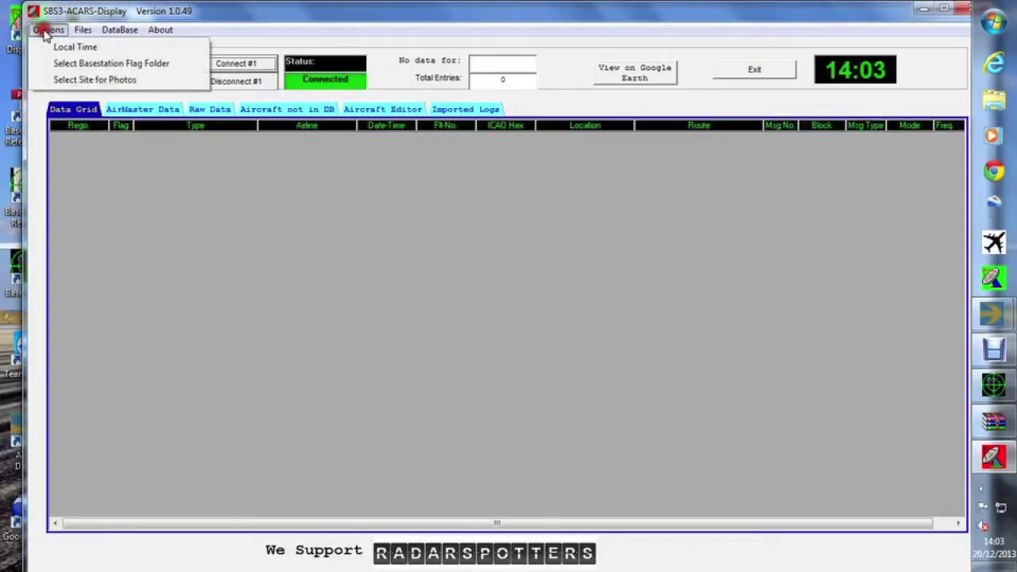
click(66, 80)
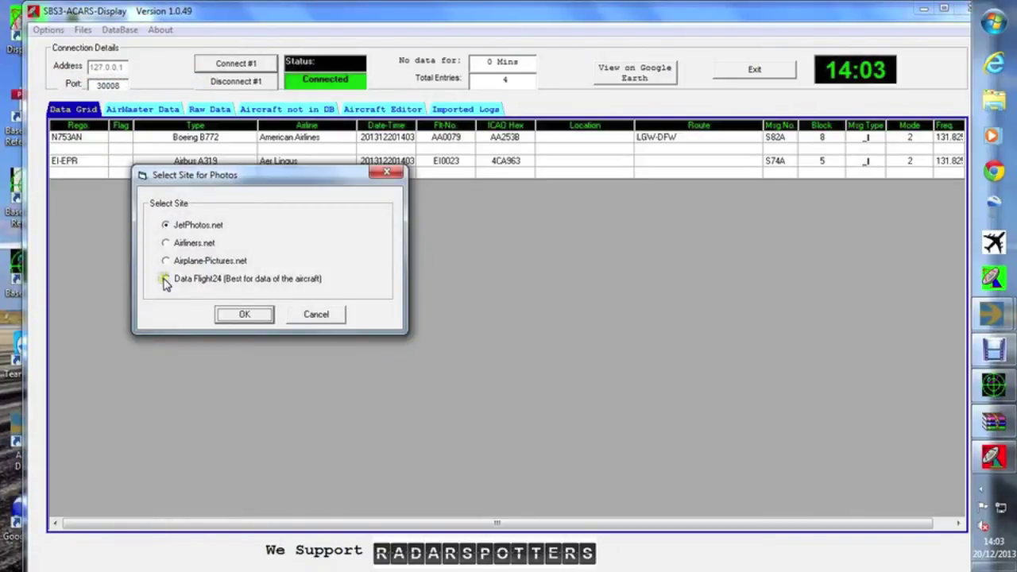
click(164, 280)
click(239, 315)
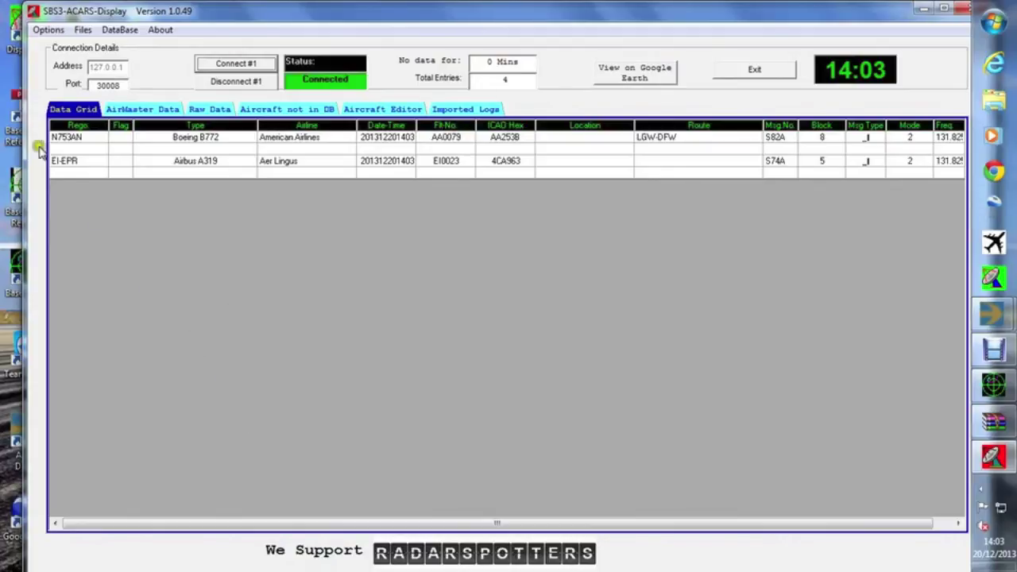
click(66, 138)
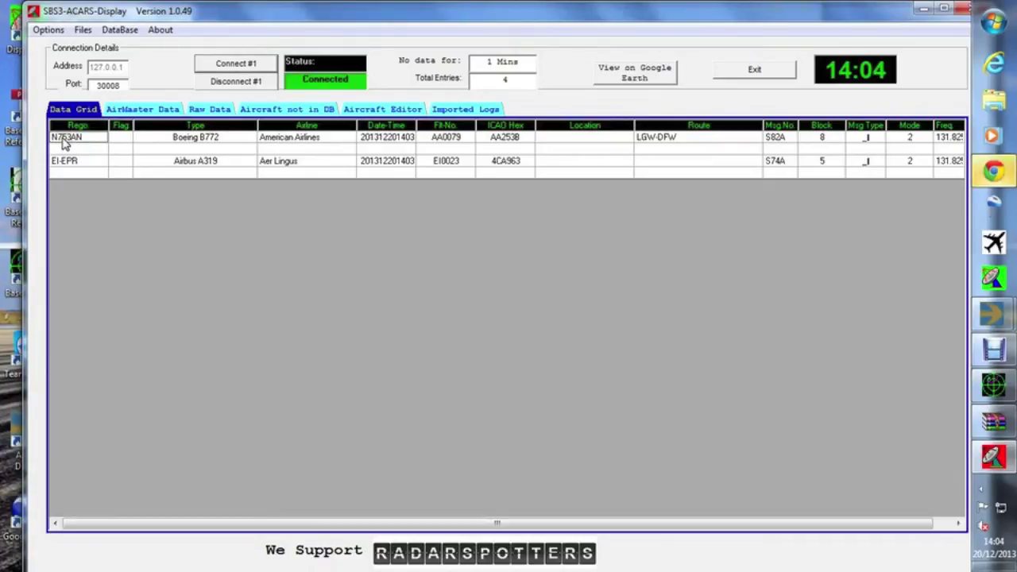
Step: Select N753AN's map marker to show flight AA79 London–Dallas with its track, then close Chrome
click(994, 171)
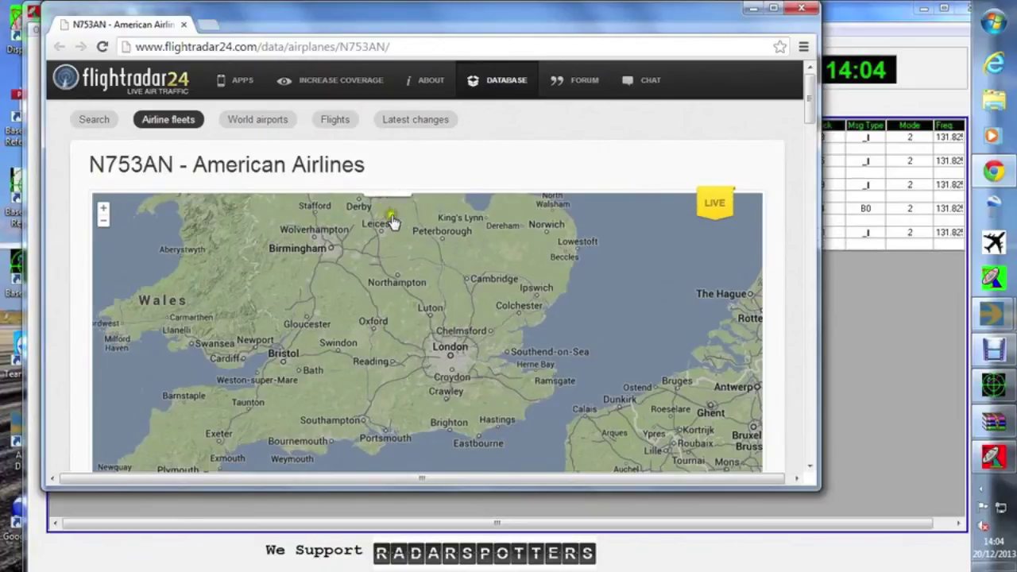
click(388, 218)
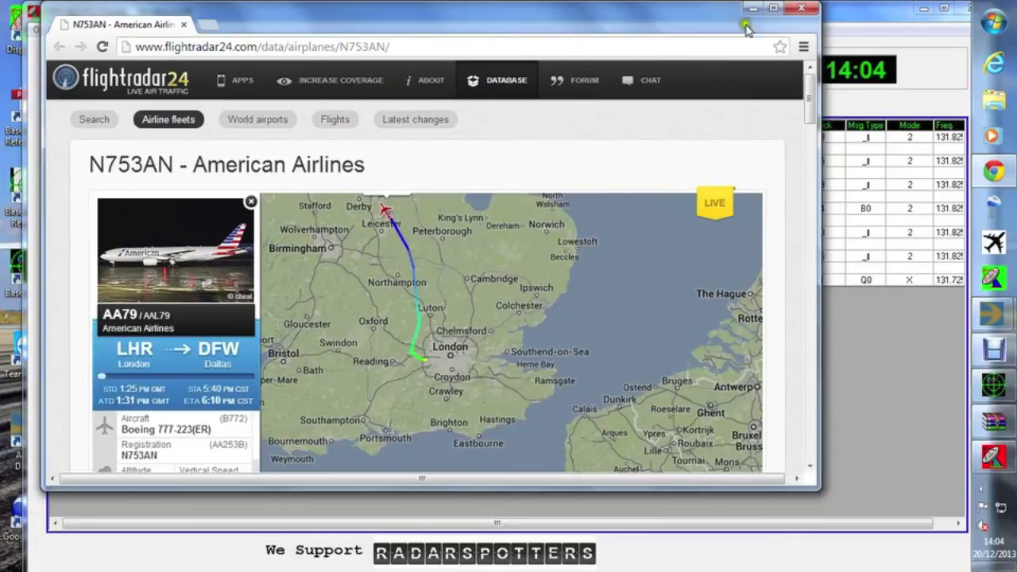
click(801, 9)
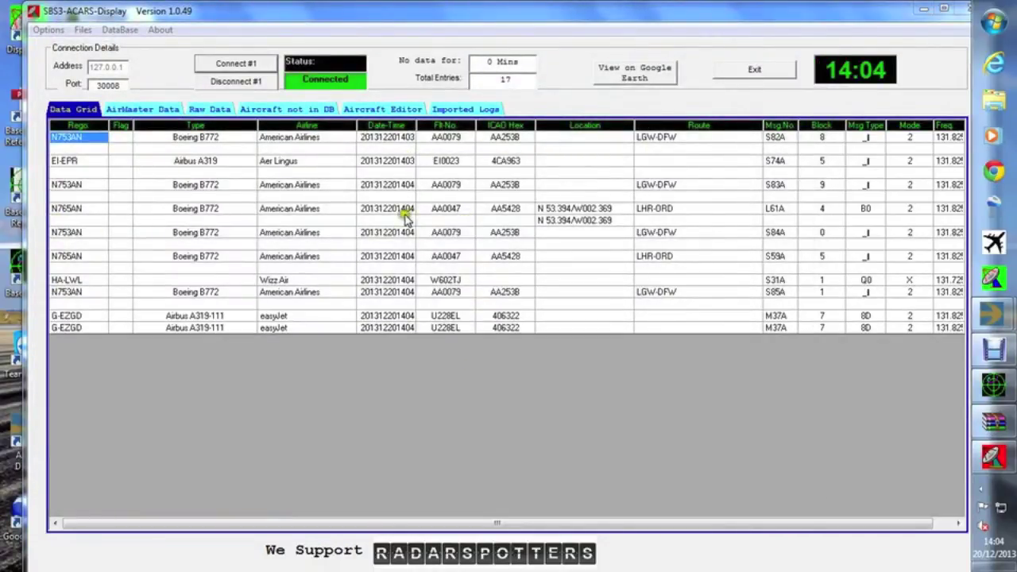
Step: Look up N765AN, zoom out twice to find flight AA47 LHR–Chicago ORD, then close Chrome
click(77, 212)
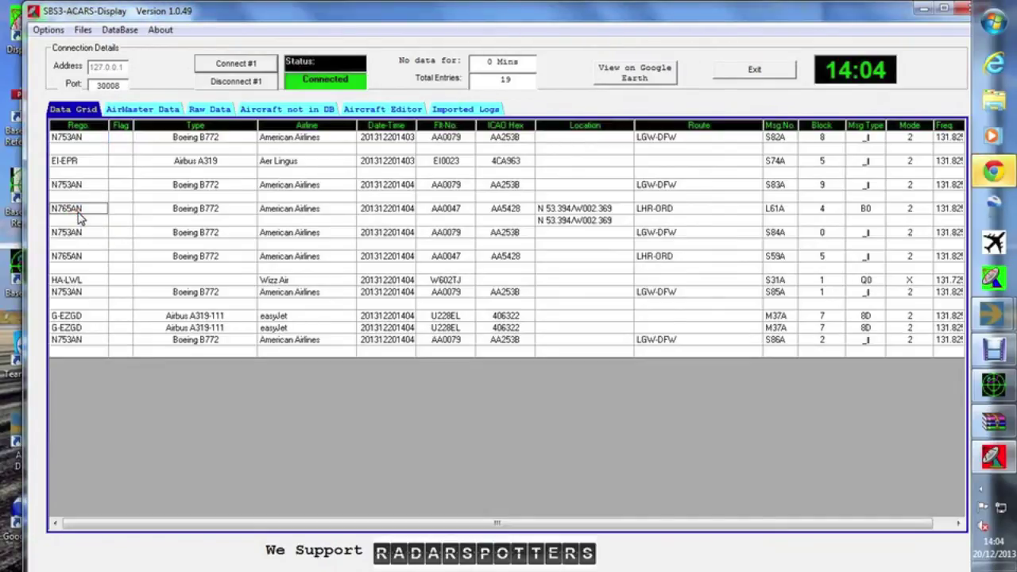
click(988, 175)
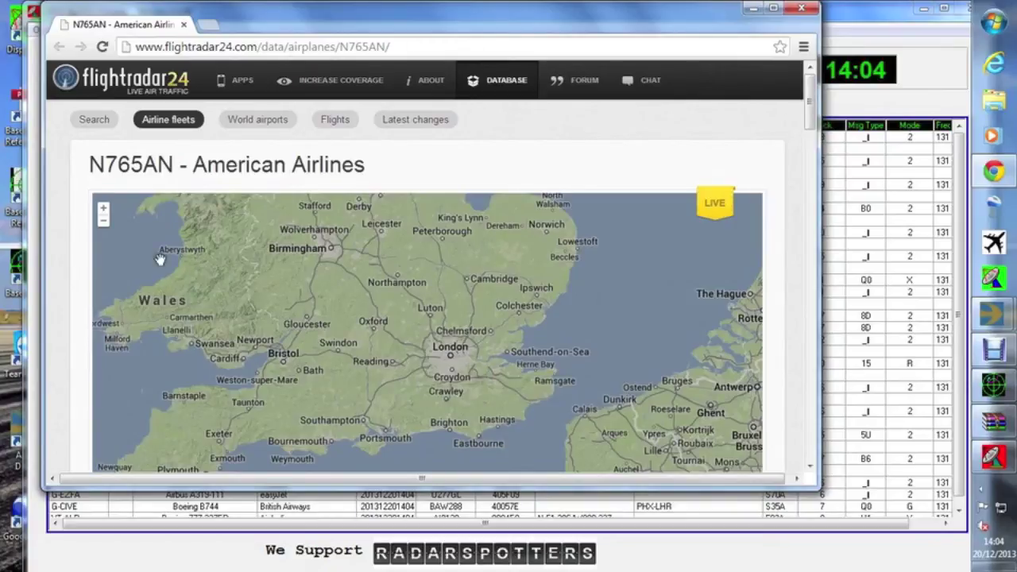
click(103, 221)
click(103, 221)
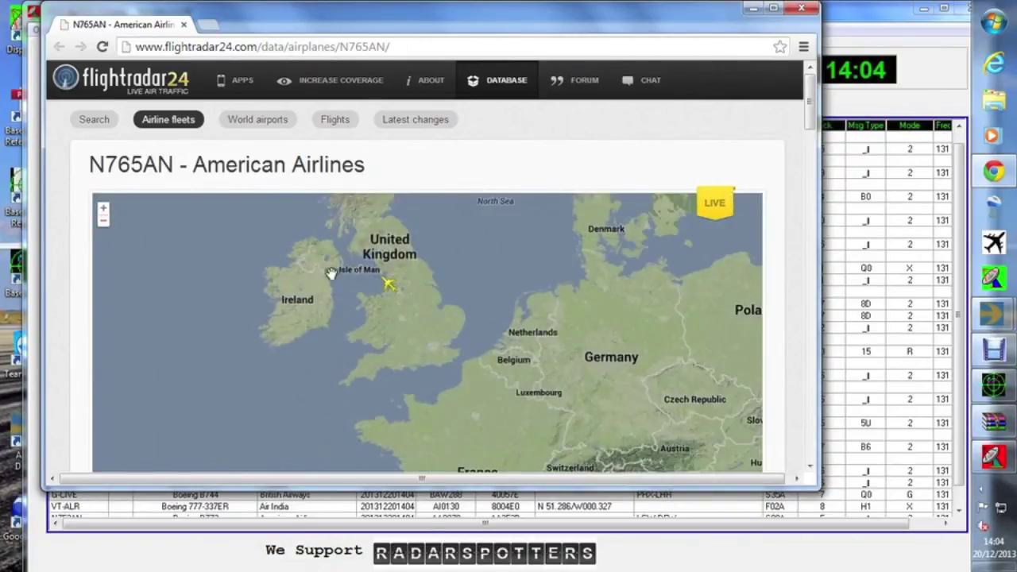
click(388, 285)
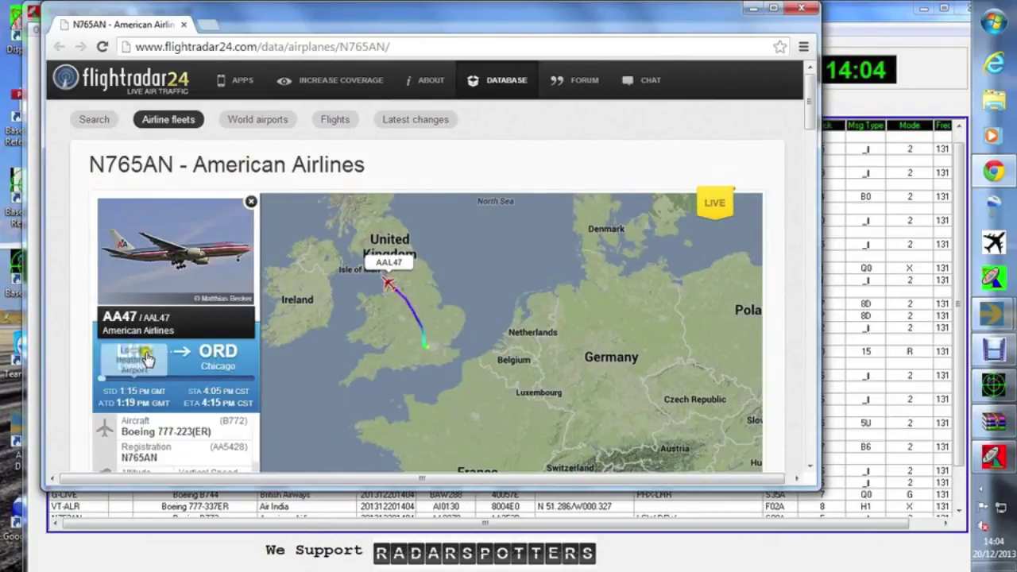
click(800, 10)
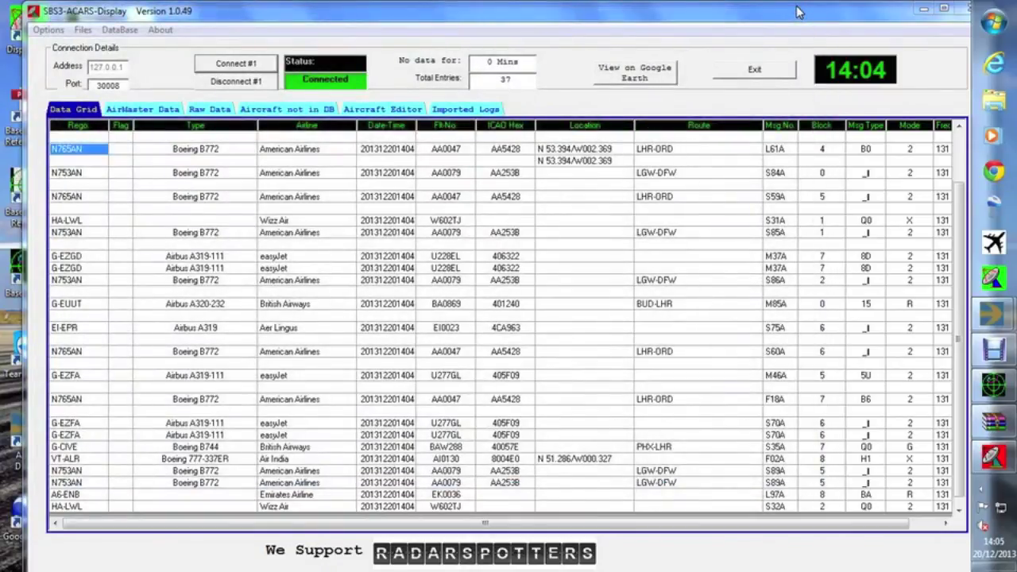
Step: Return to BaseStation, show all aircraft, and review then close M-YNNS's Dassault Falcon 7X details
click(924, 8)
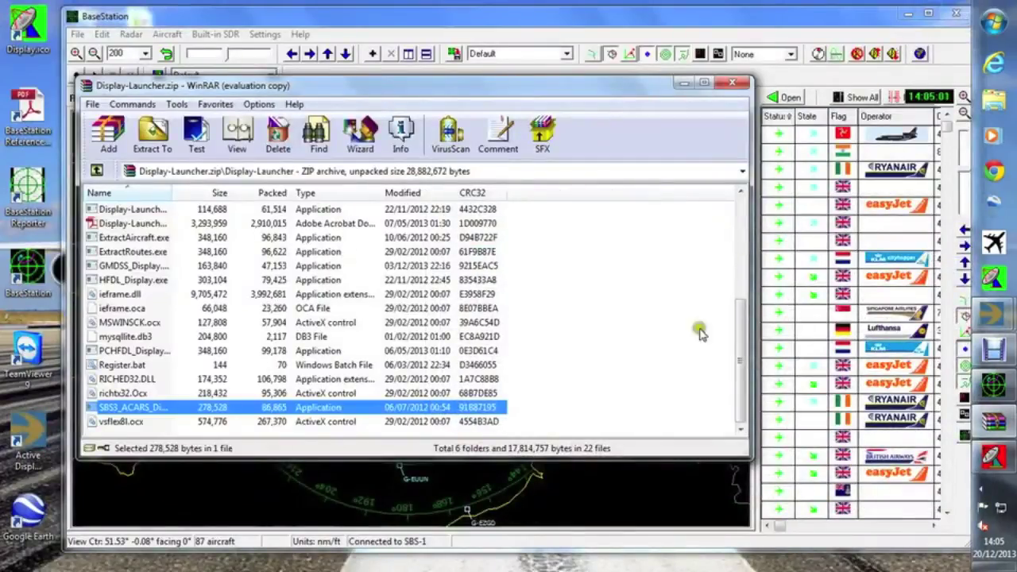
click(739, 83)
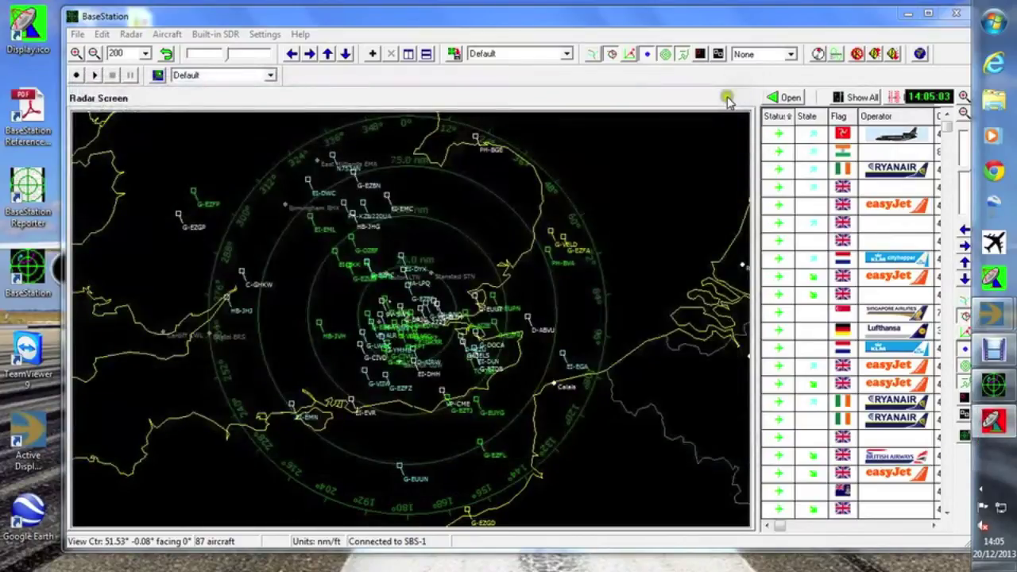
click(865, 97)
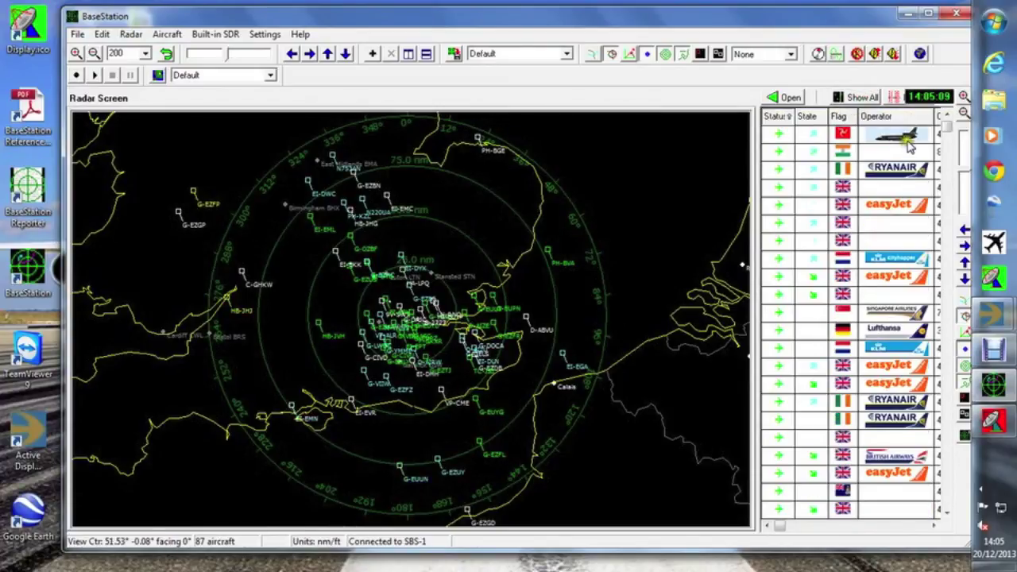
double_click(908, 135)
click(643, 197)
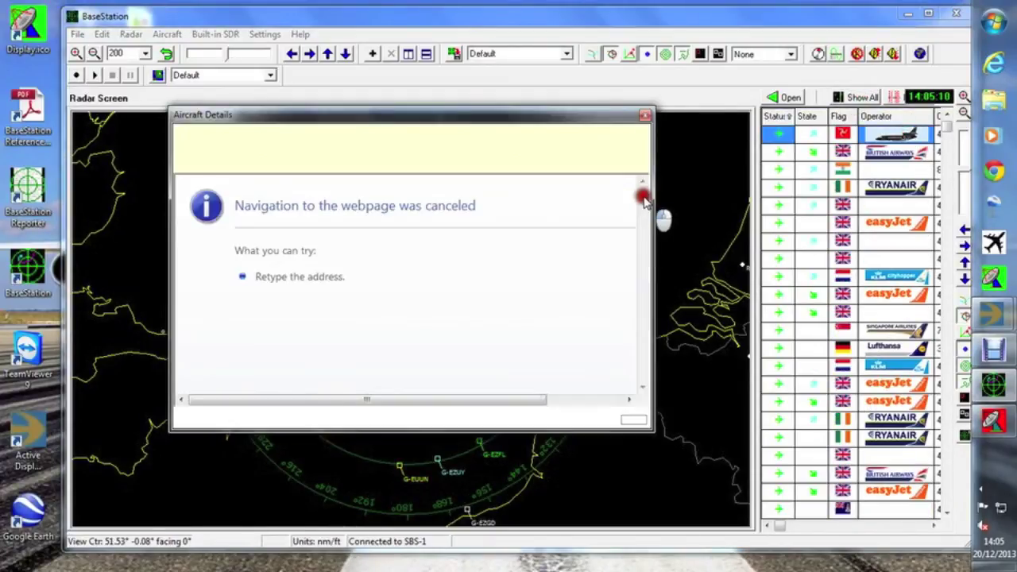
click(645, 116)
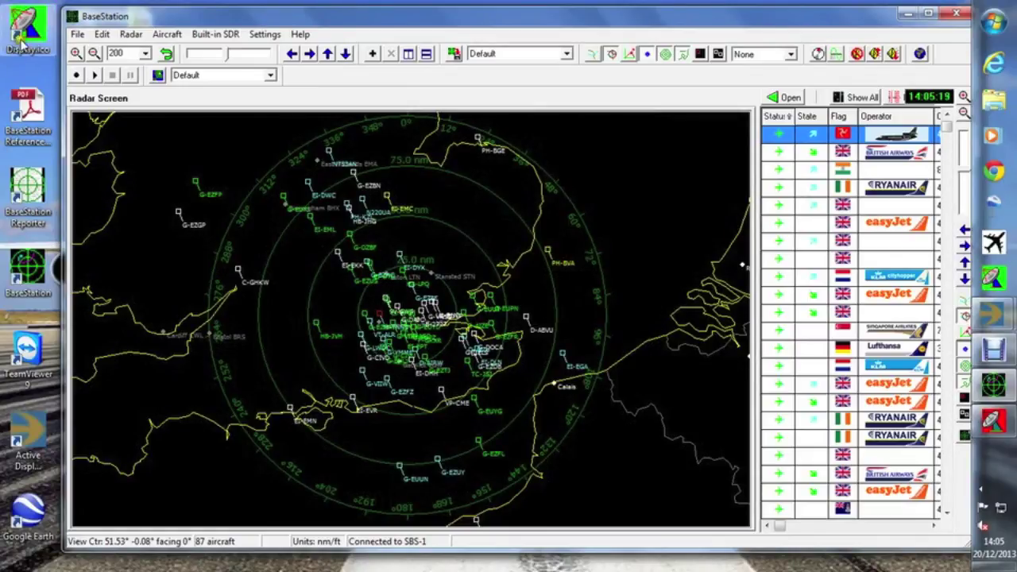
Step: Reopen the Software Defined Radio Control Panel showing SDR 1 on 131.725 MHz AM
click(208, 34)
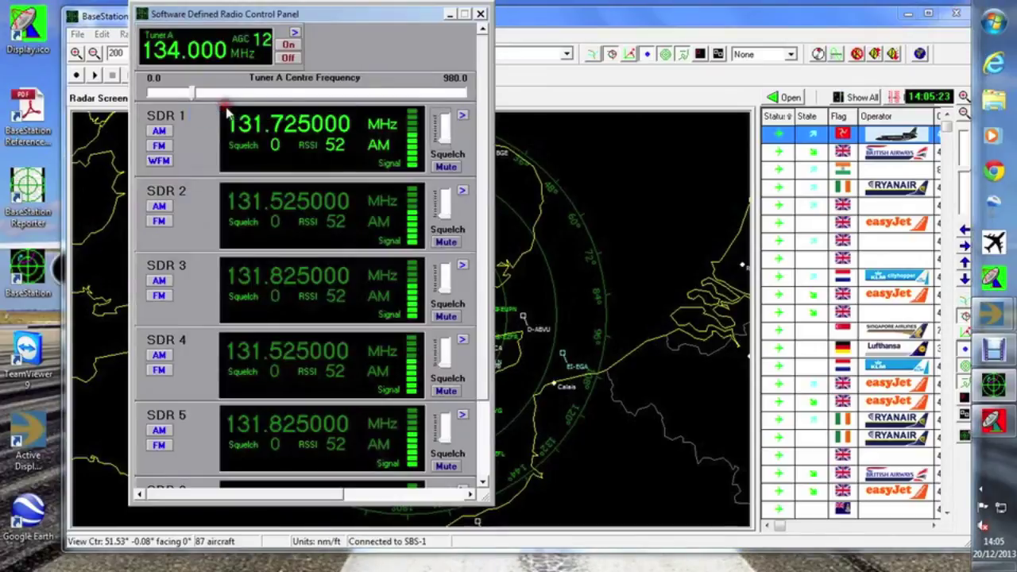
click(227, 114)
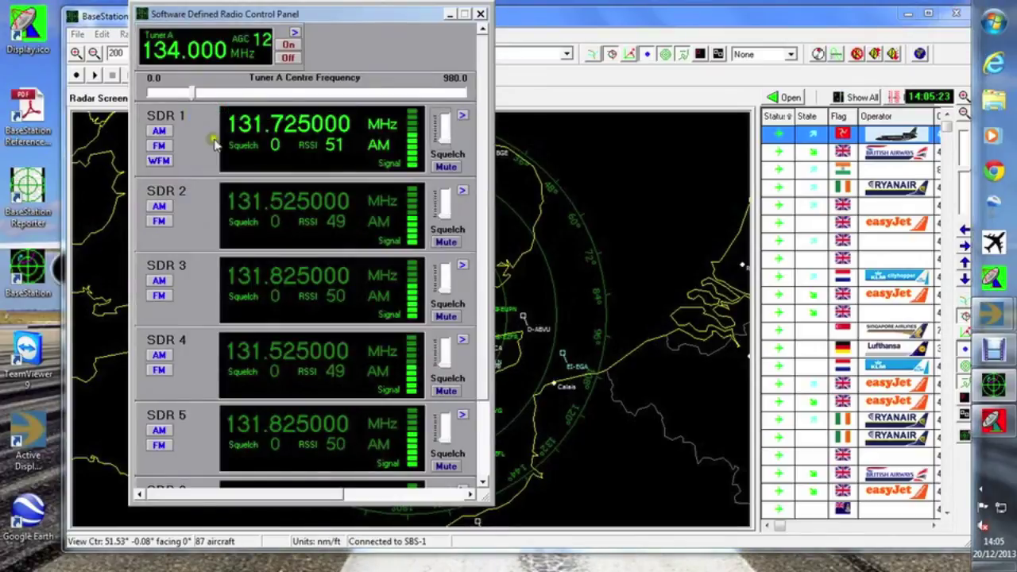